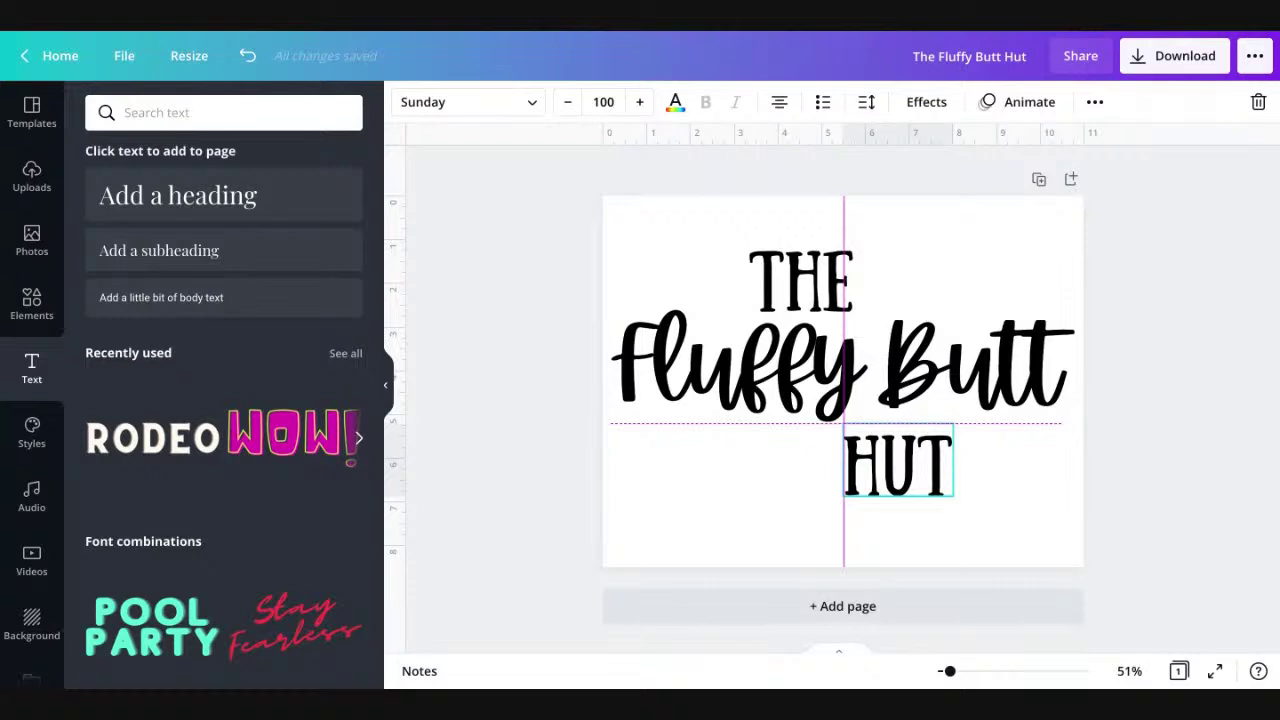
Step: Move the word "THE" slightly left so it sits above the end of "Fluffy"
left_click_drag(800, 272, 789, 270)
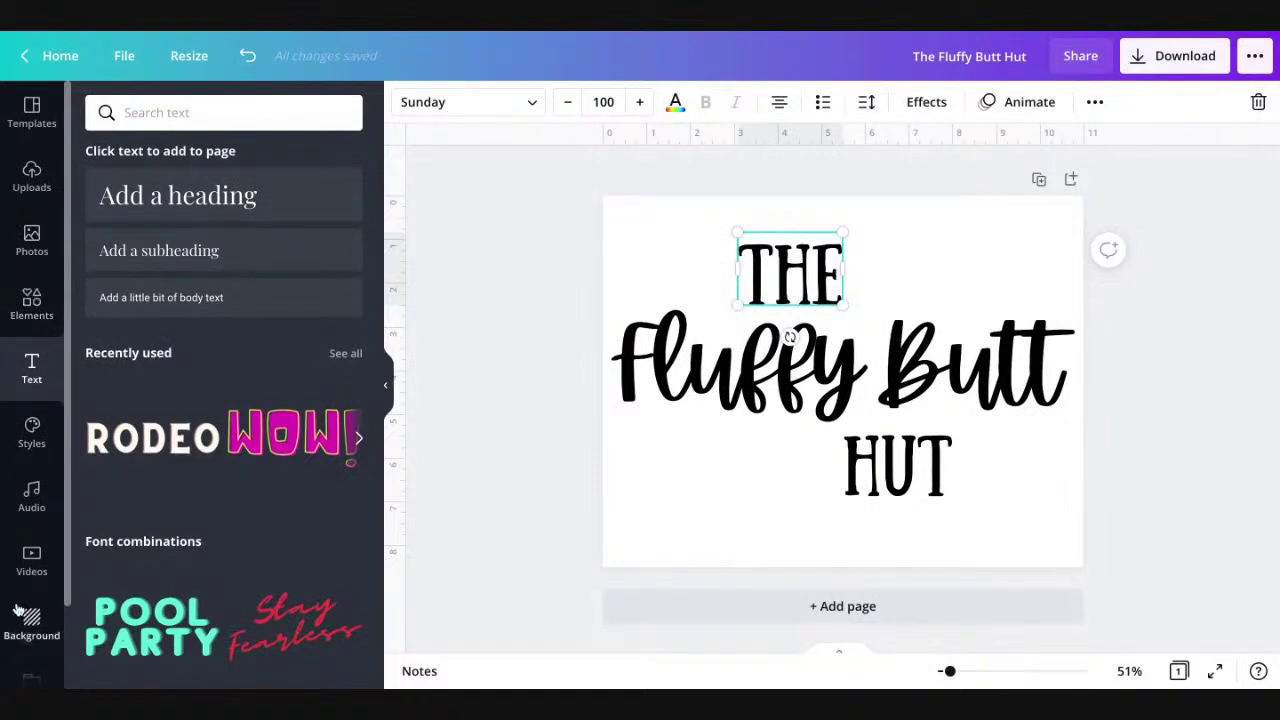
left_click(527, 286)
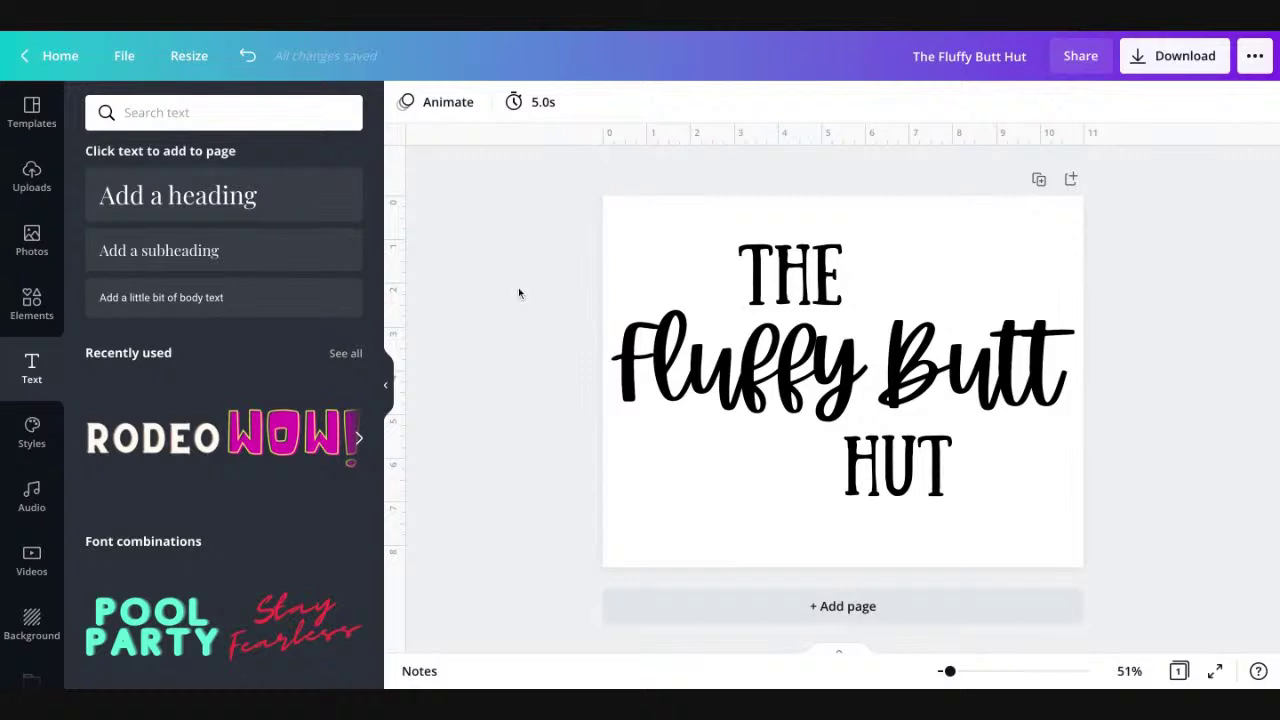
Step: Add the uploaded chicken sign photo to the page and crop all four sides close to the round sign
left_click(33, 187)
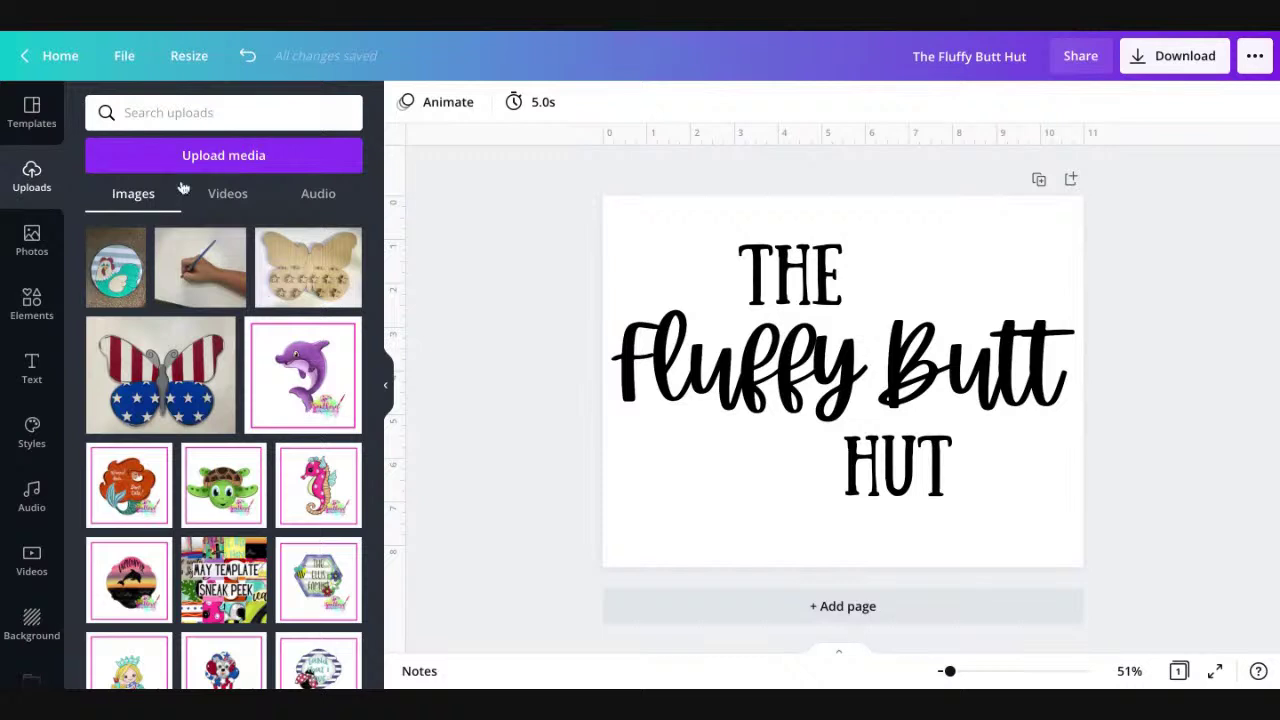
left_click(115, 273)
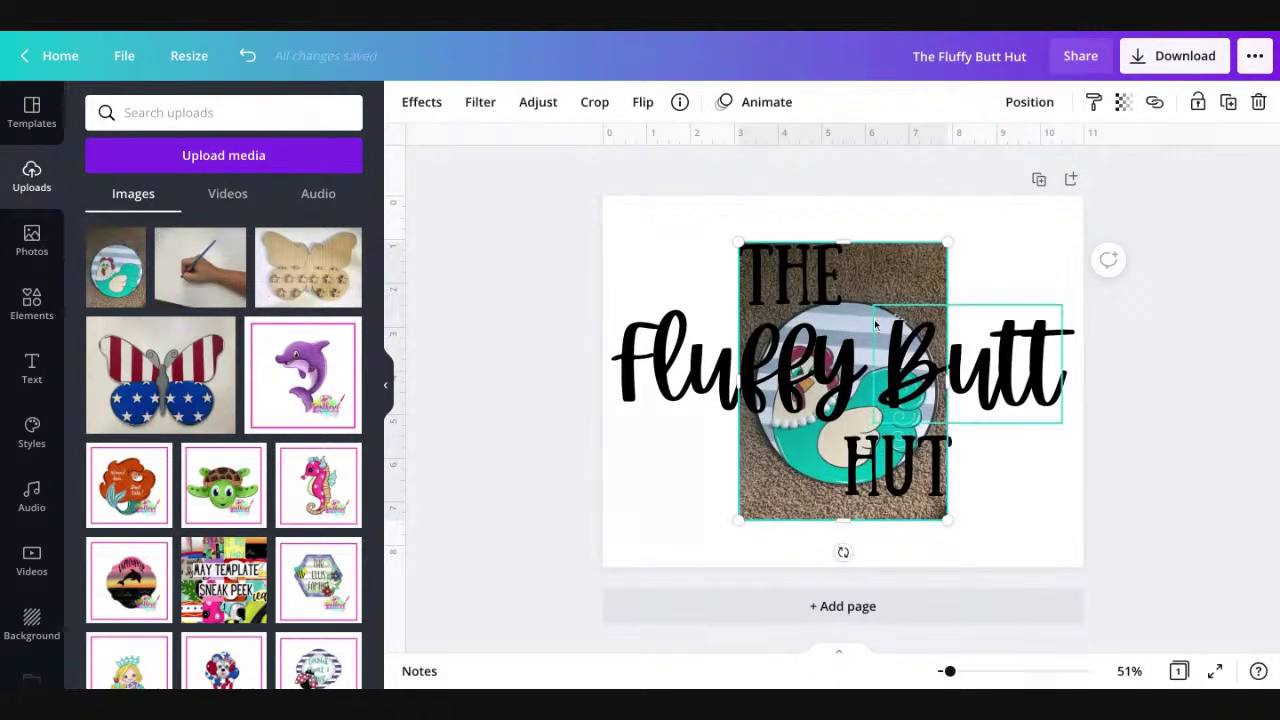
left_click_drag(836, 250, 836, 300)
left_click_drag(740, 390, 752, 390)
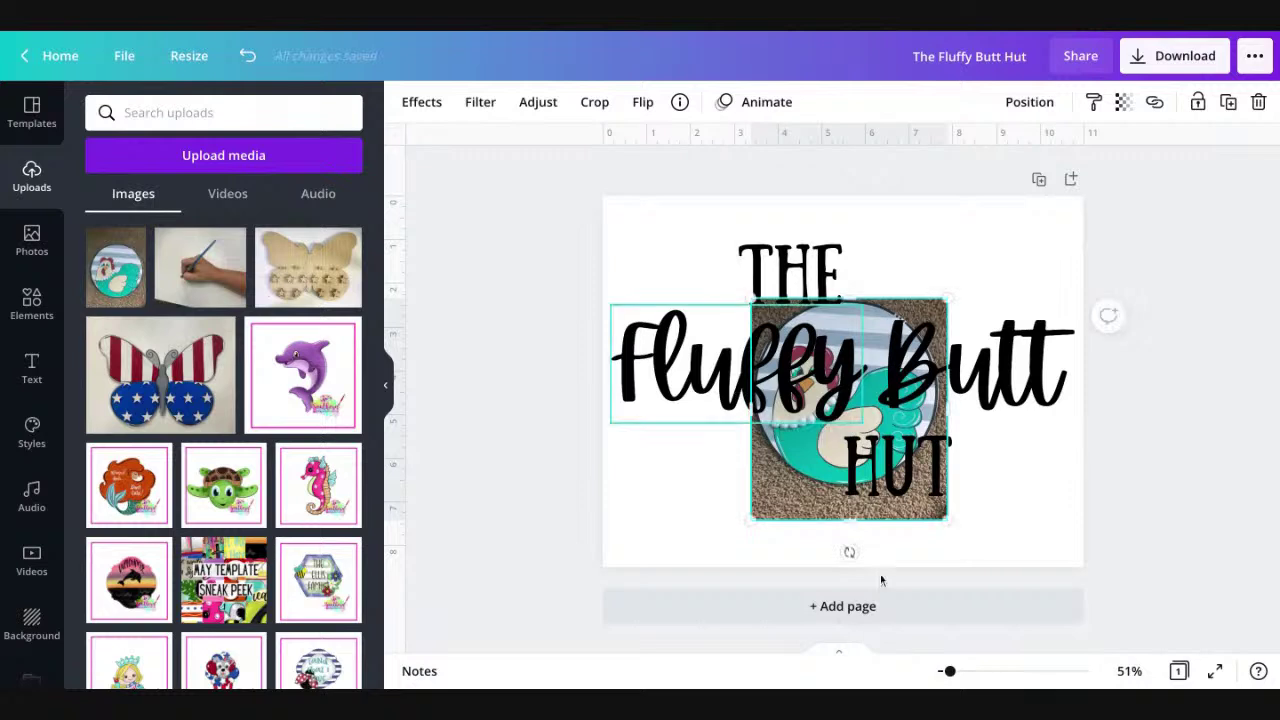
left_click_drag(853, 525, 854, 490)
left_click_drag(955, 393, 943, 393)
Step: Enlarge the cropped chicken photo until it fills the height of the page
left_click_drag(752, 298, 705, 262)
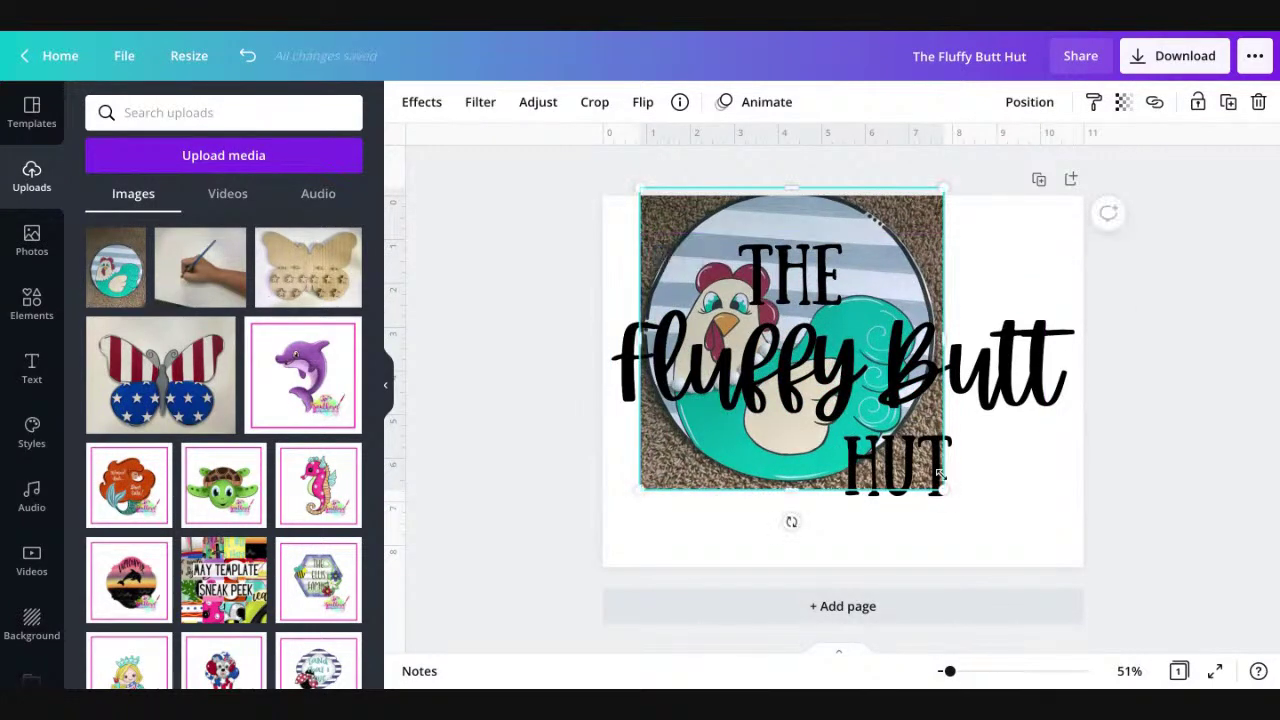
left_click_drag(942, 486, 1021, 566)
left_click(1131, 427)
mouse_move(1137, 514)
left_mouse_down()
mouse_move(1023, 457)
mouse_move(1010, 337)
mouse_move(740, 288)
mouse_move(1137, 519)
left_mouse_up()
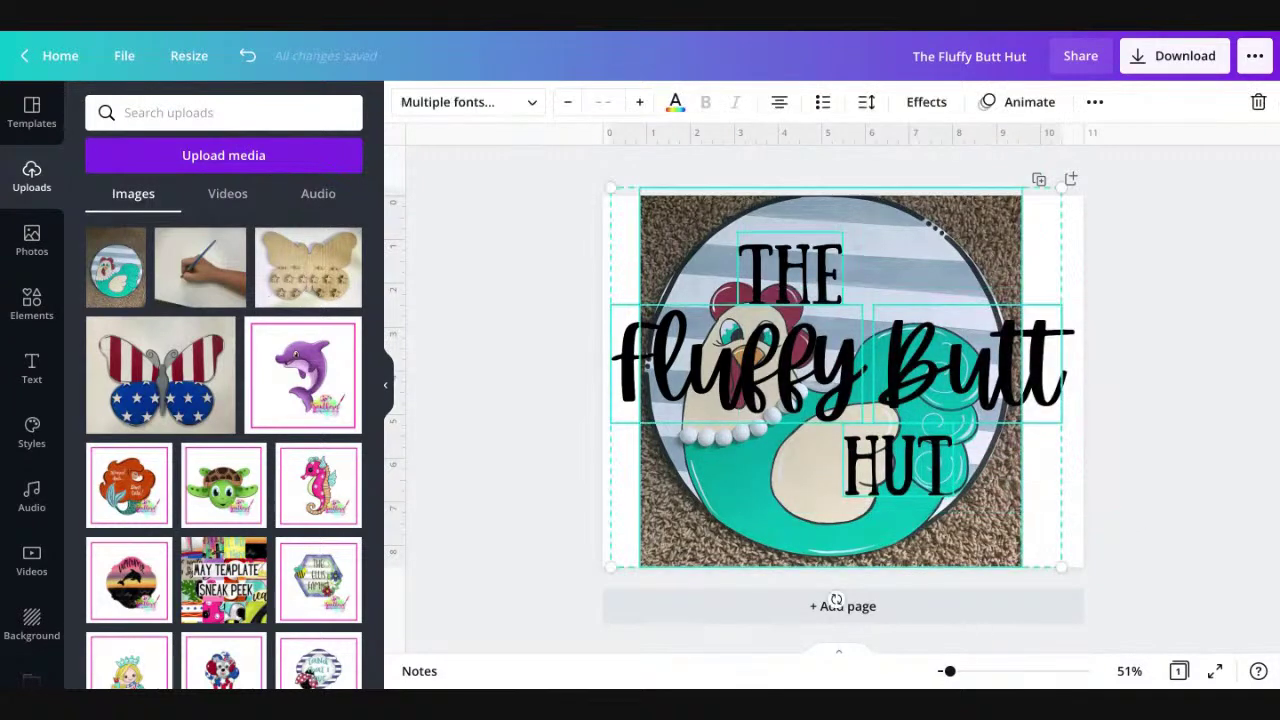
left_click(700, 240)
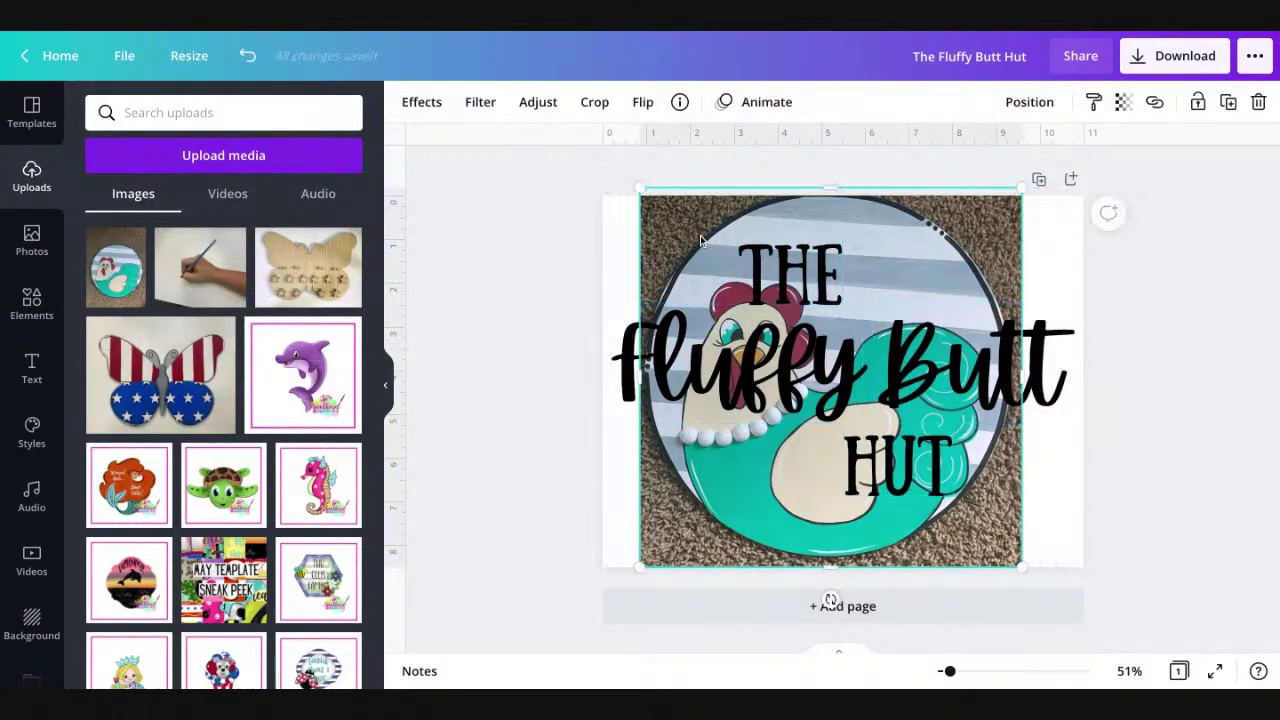
left_click_drag(532, 252, 897, 397)
left_click(680, 235, "shift")
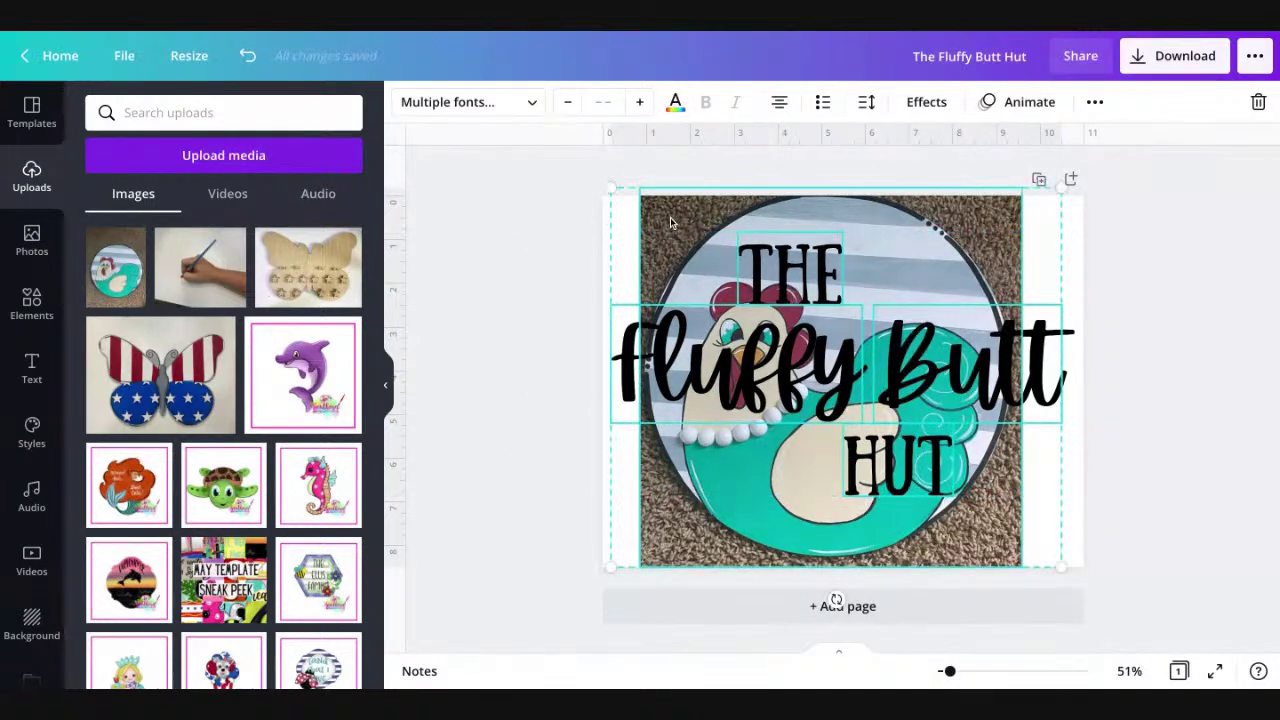
left_click(830, 582)
Step: Scale the words "THE", "Fluffy", "Butt" and "HUT" down together and place them in the striped area above the chicken
left_click(815, 277)
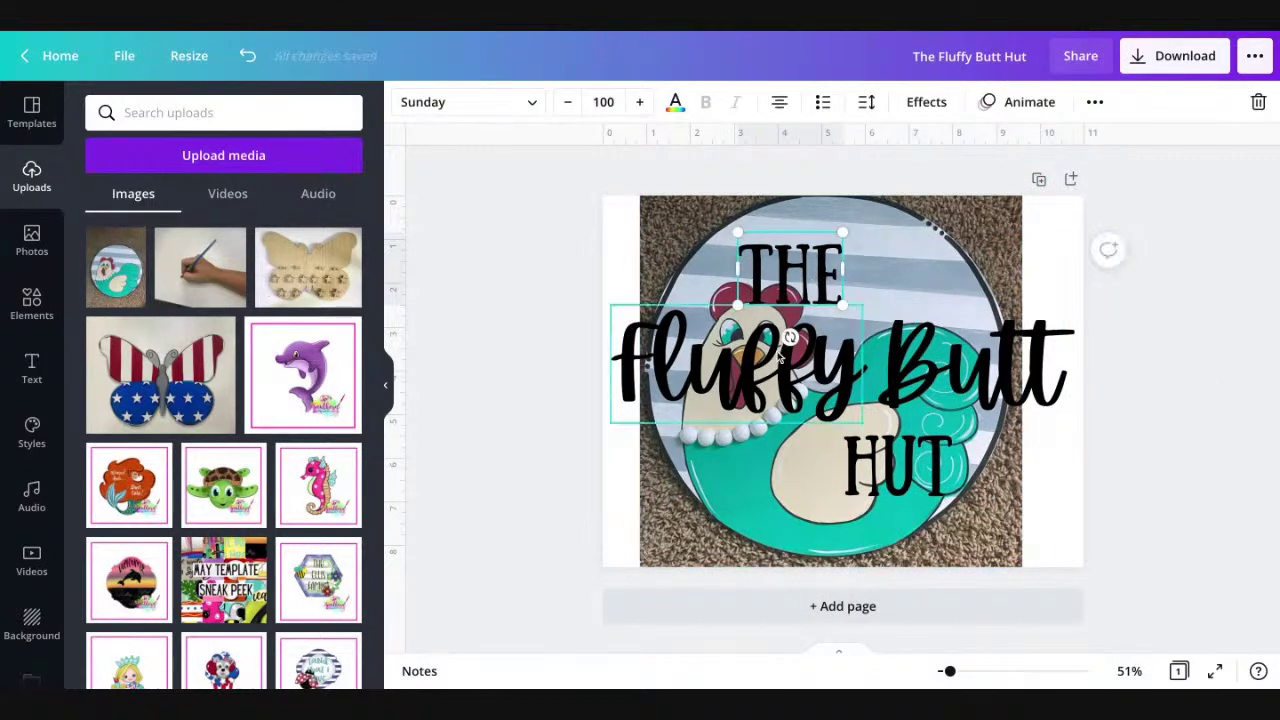
left_click(757, 366)
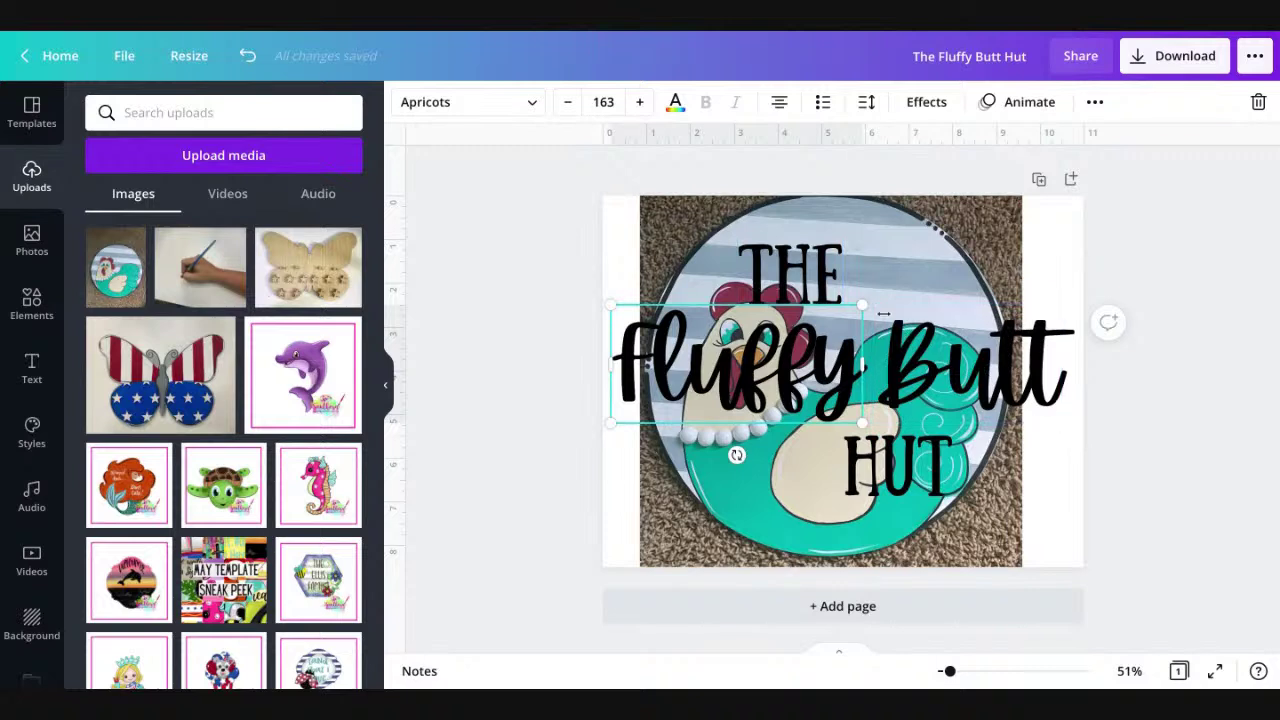
left_click(742, 287, "shift")
left_click(908, 362, "shift")
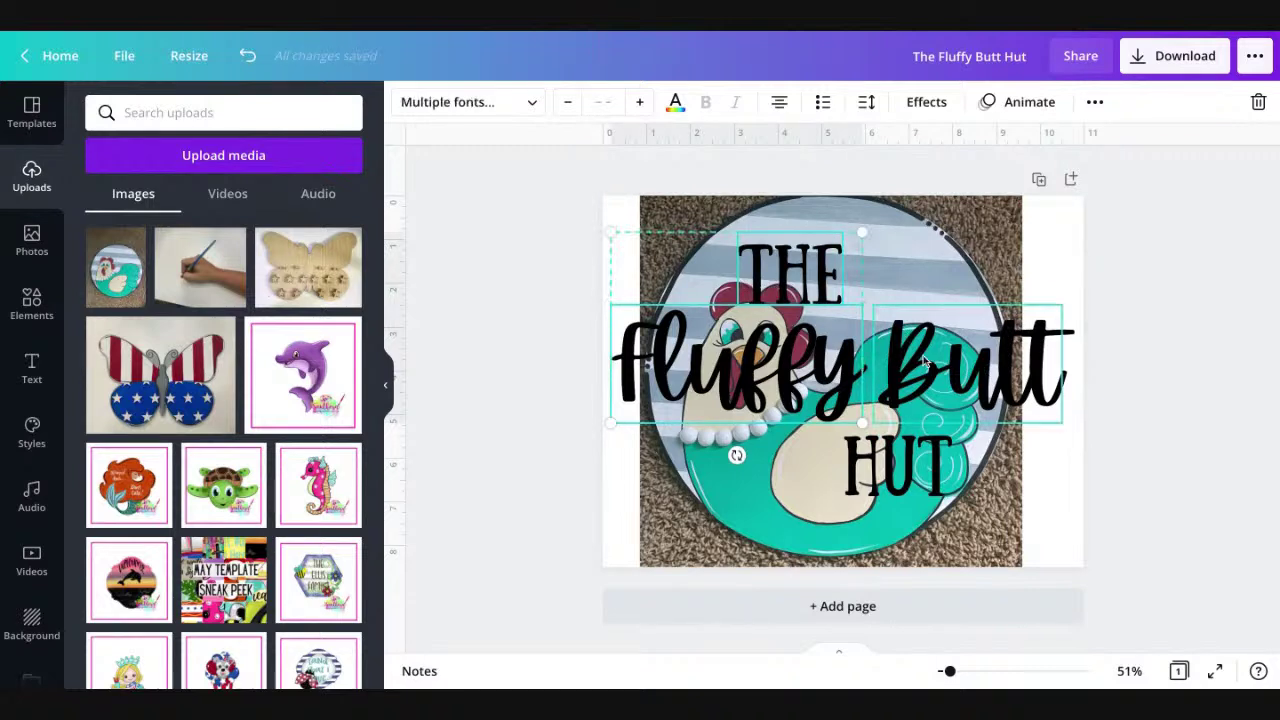
left_click(905, 450, "shift")
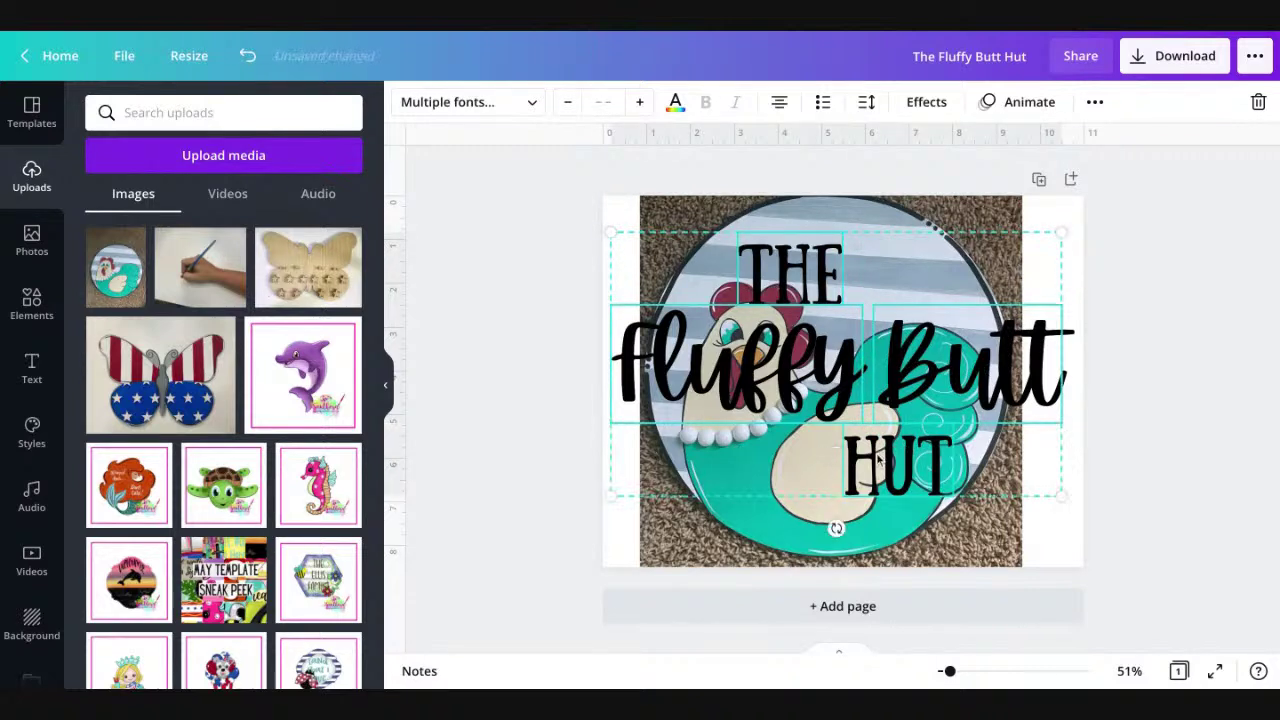
left_click_drag(1061, 494, 845, 366)
left_click_drag(718, 307, 828, 285)
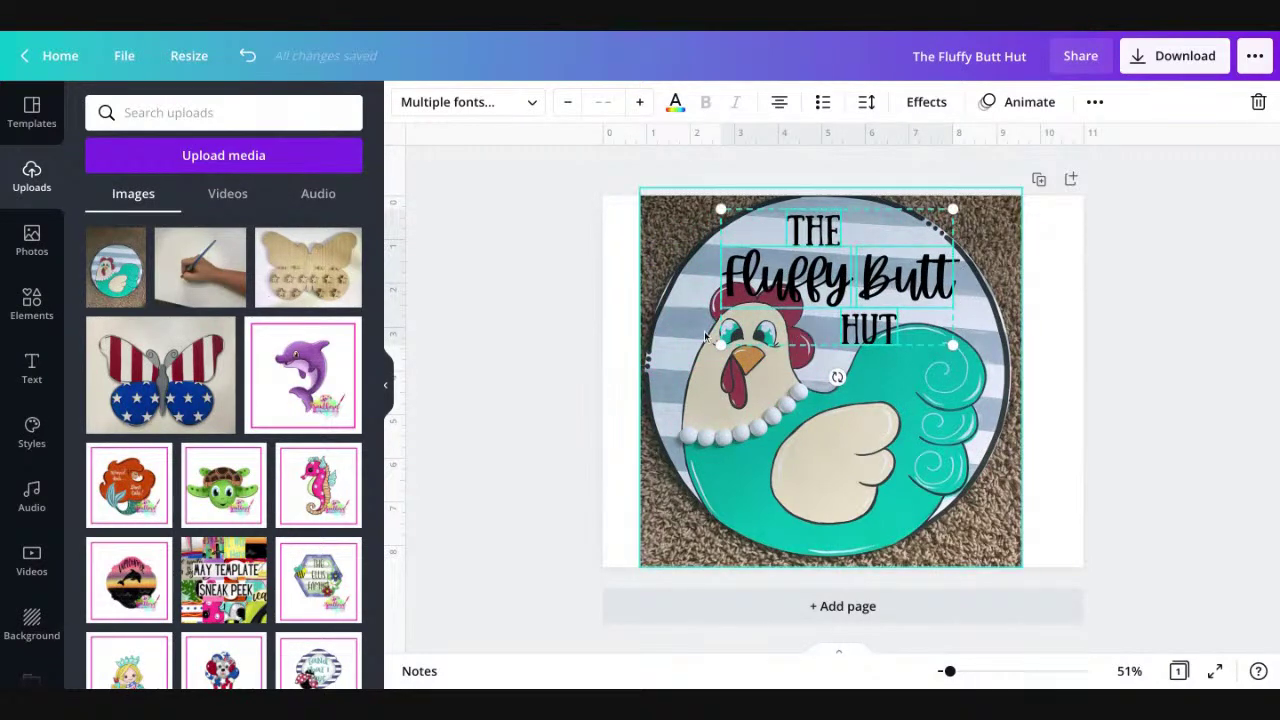
left_click_drag(712, 340, 724, 340)
left_click(1090, 313)
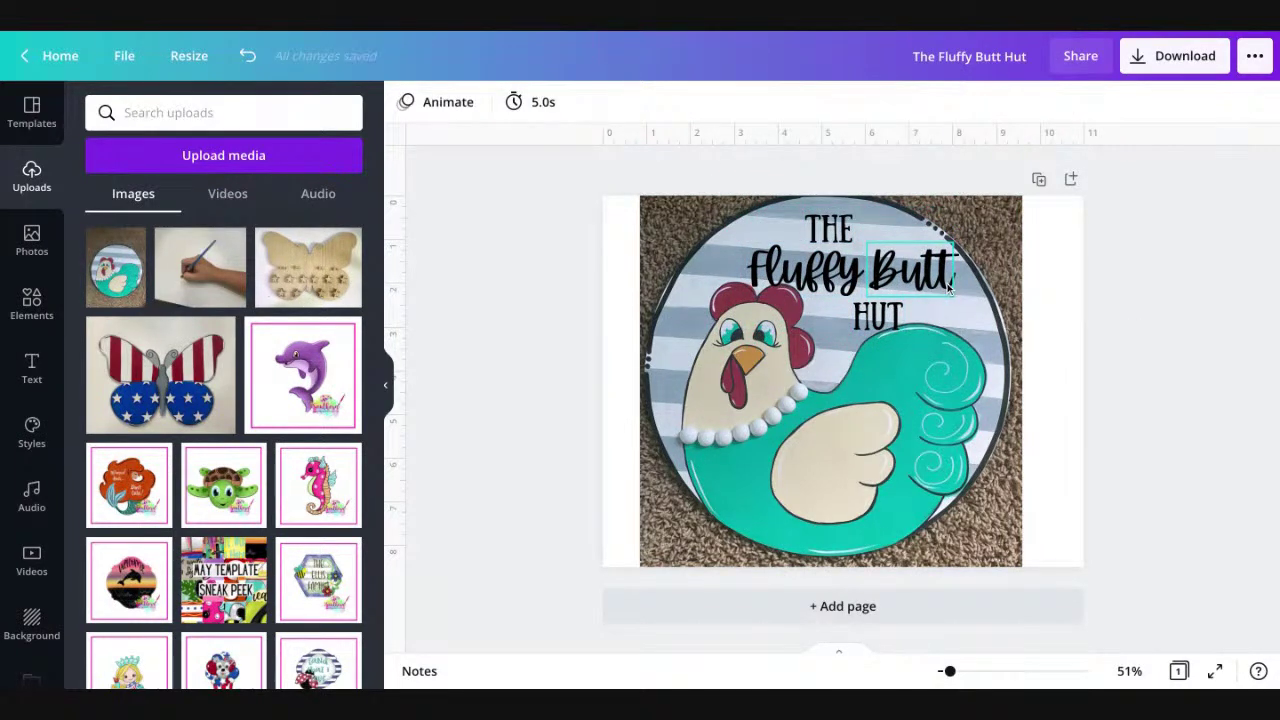
Step: Shift "Fluffy", "Butt" and "HUT" a little to the left to balance the spacing of the lettering
left_click_drag(845, 230, 846, 230)
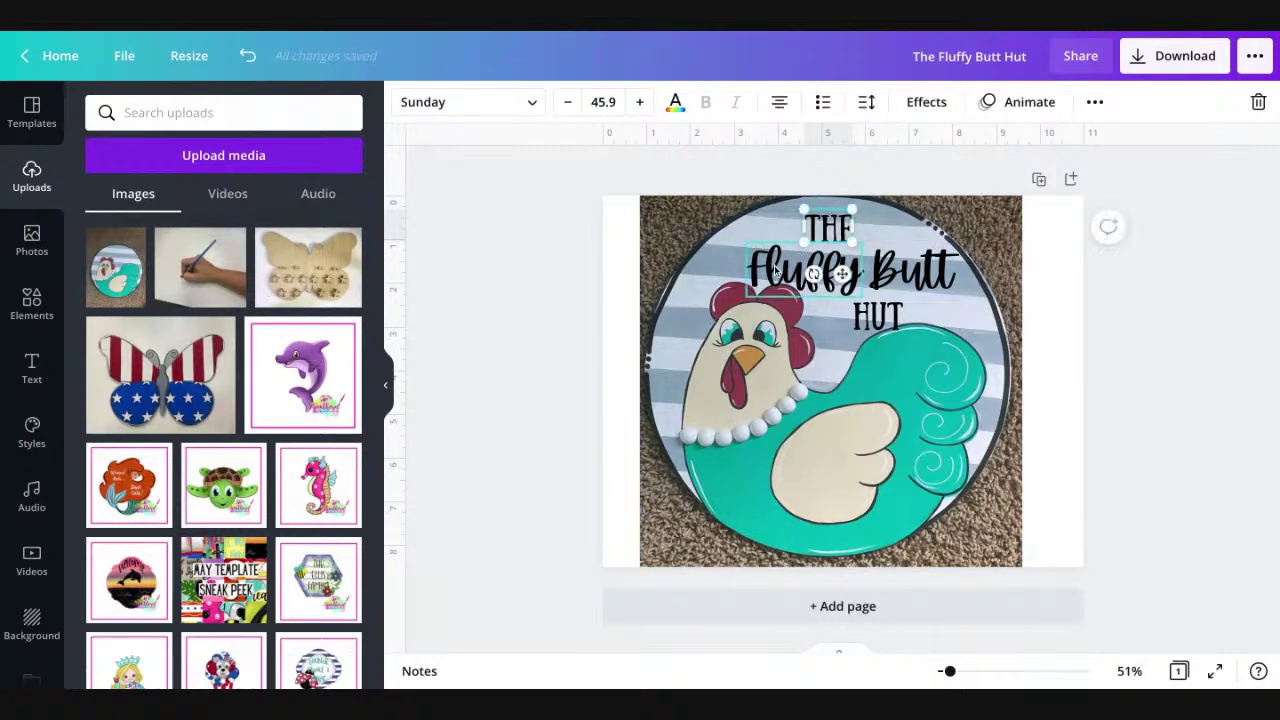
left_click_drag(786, 280, 775, 270)
key("ctrl+z")
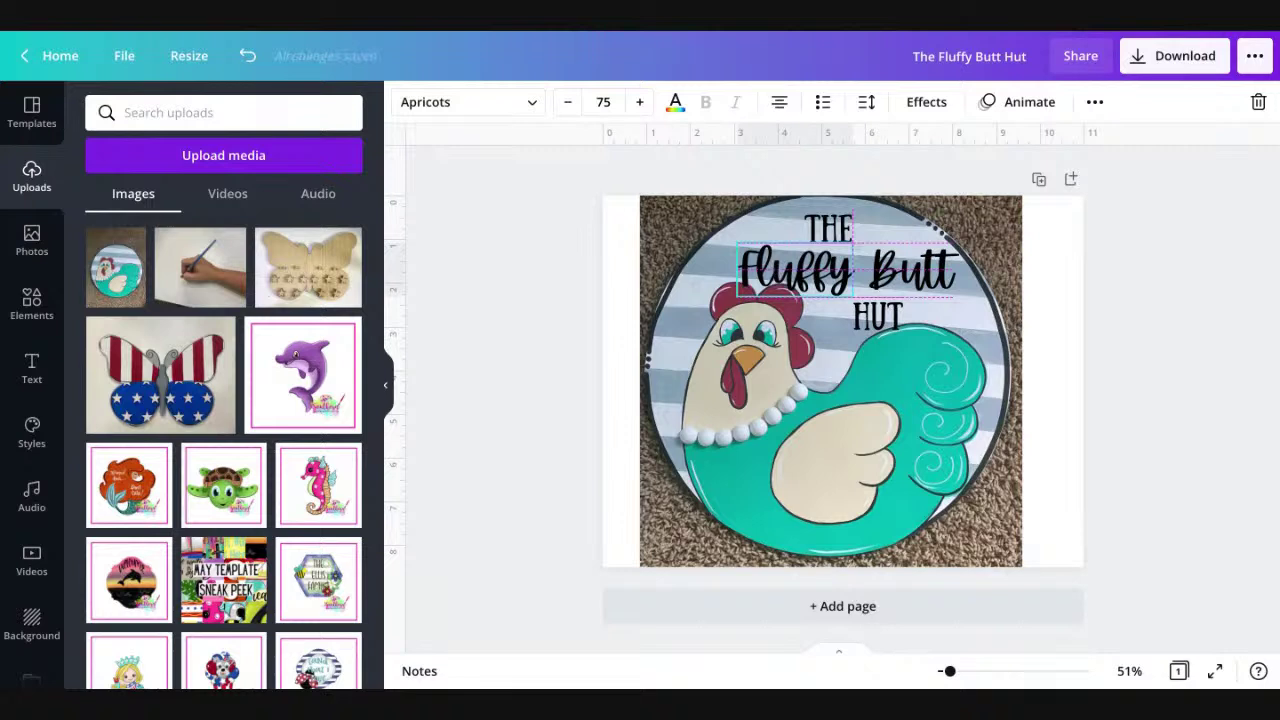
left_click_drag(915, 283, 900, 285)
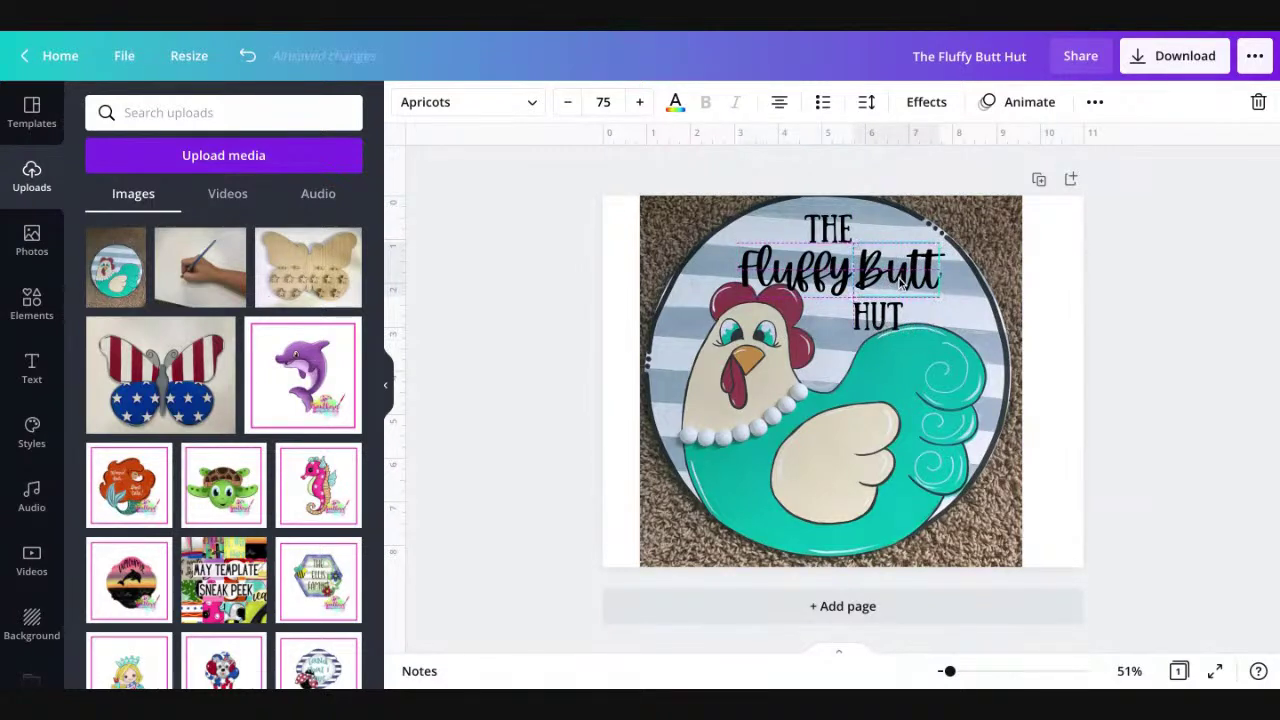
key("ctrl+z")
key("ctrl+z")
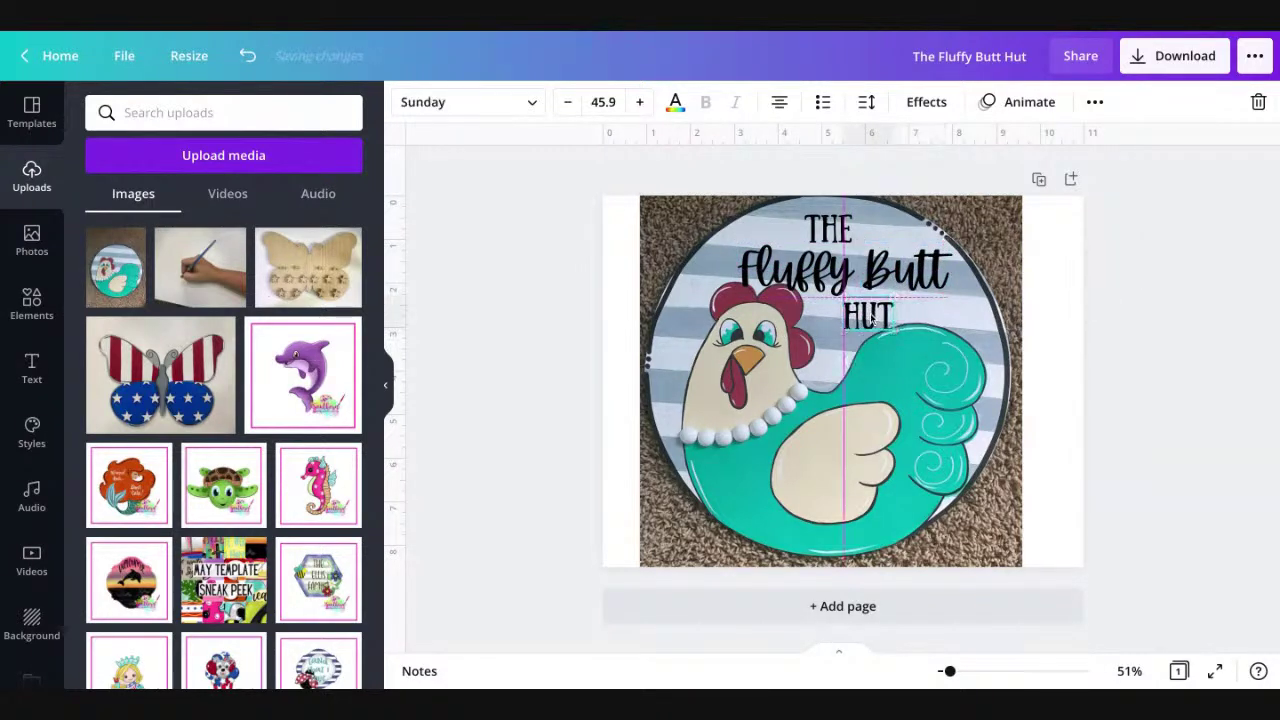
left_click(1168, 325)
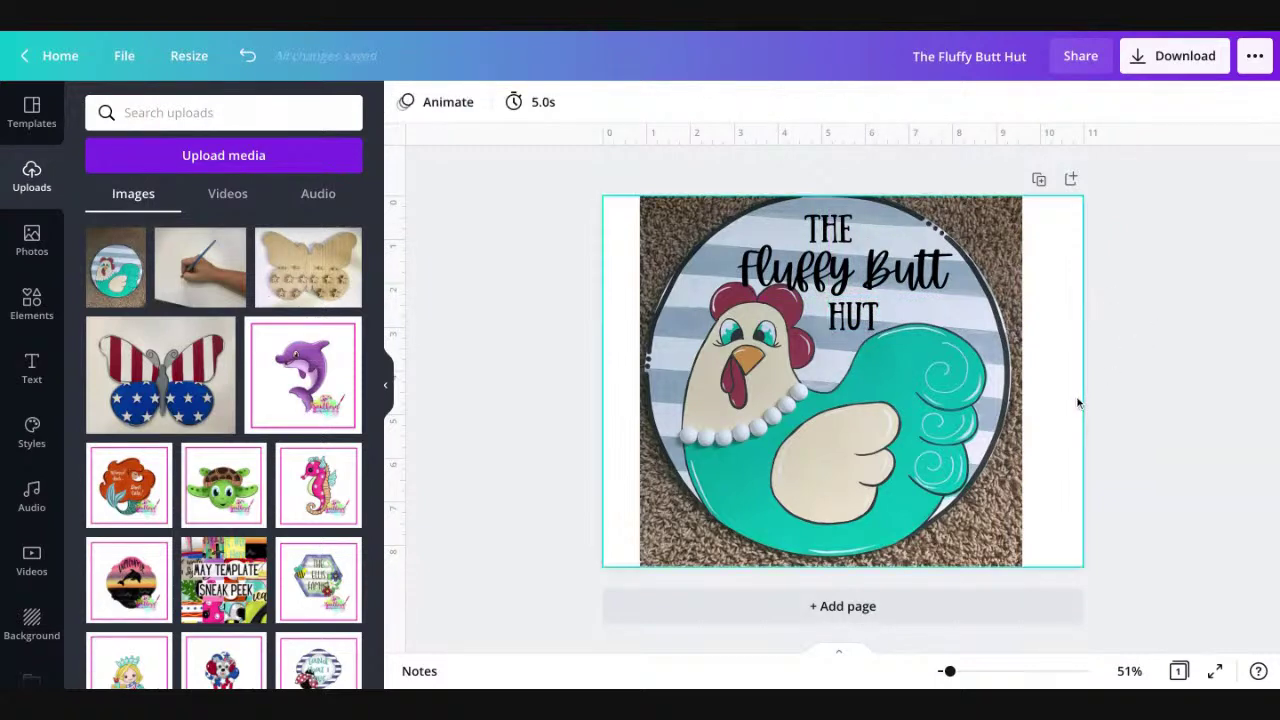
Step: Shrink "Fluffy" and "Butt" slightly, with "Butt" at font size 69.4, and set them side by side below "THE"
left_click(841, 270)
left_click_drag(841, 270, 842, 294)
left_click(878, 262)
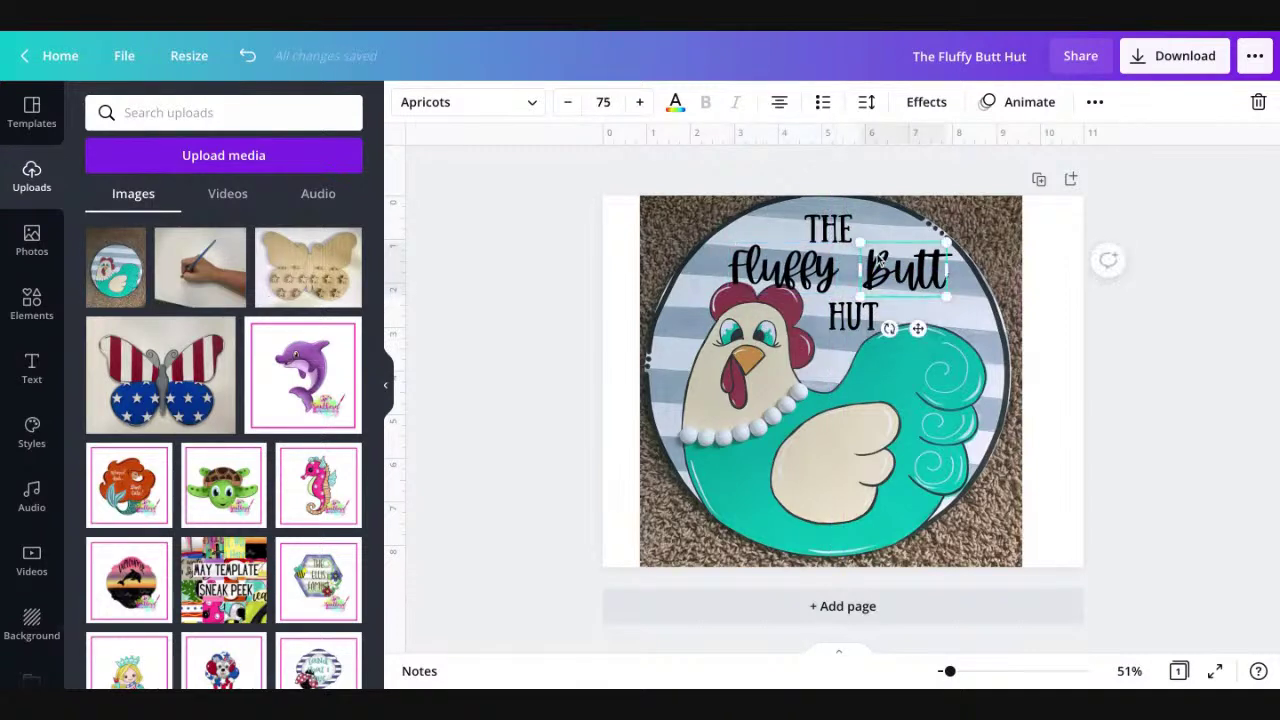
left_click_drag(860, 242, 888, 268)
left_click(1072, 280)
left_click_drag(1157, 300, 820, 264)
left_click(1022, 318)
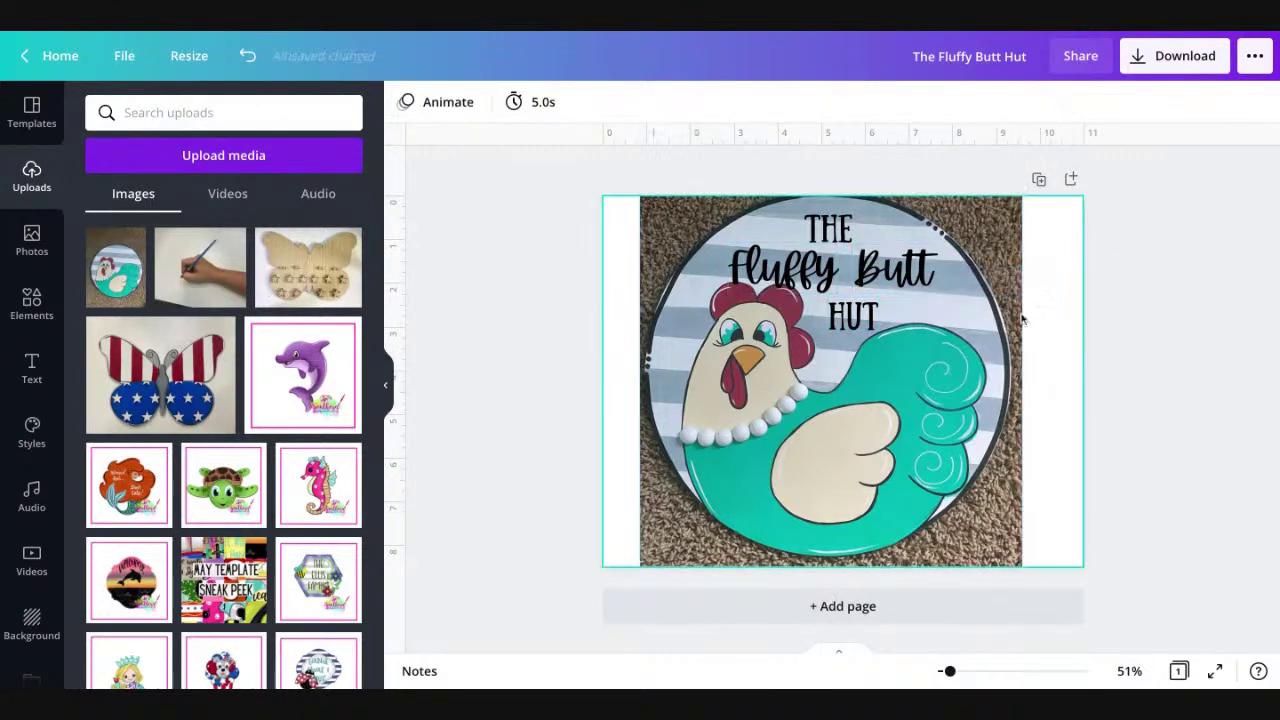
Step: Enlarge "Fluffy" and "Butt" together slightly and raise them closer to "THE"
left_click(820, 265)
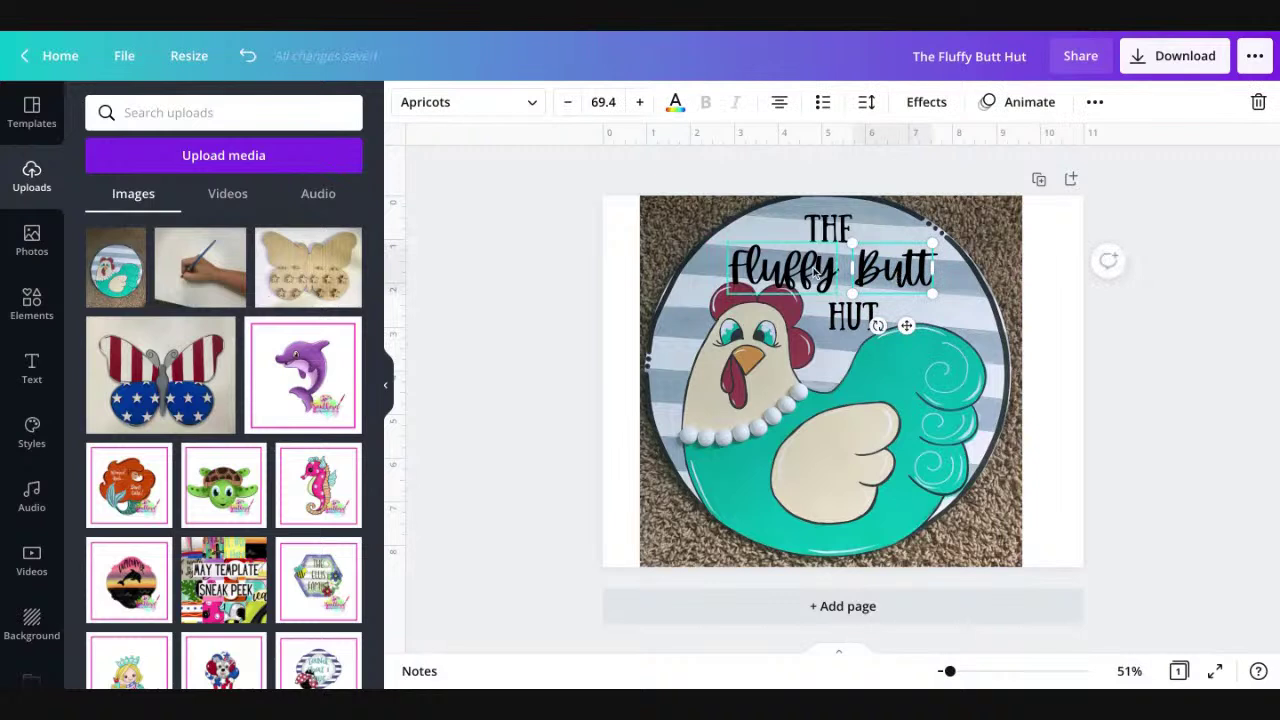
left_click(815, 270, "shift")
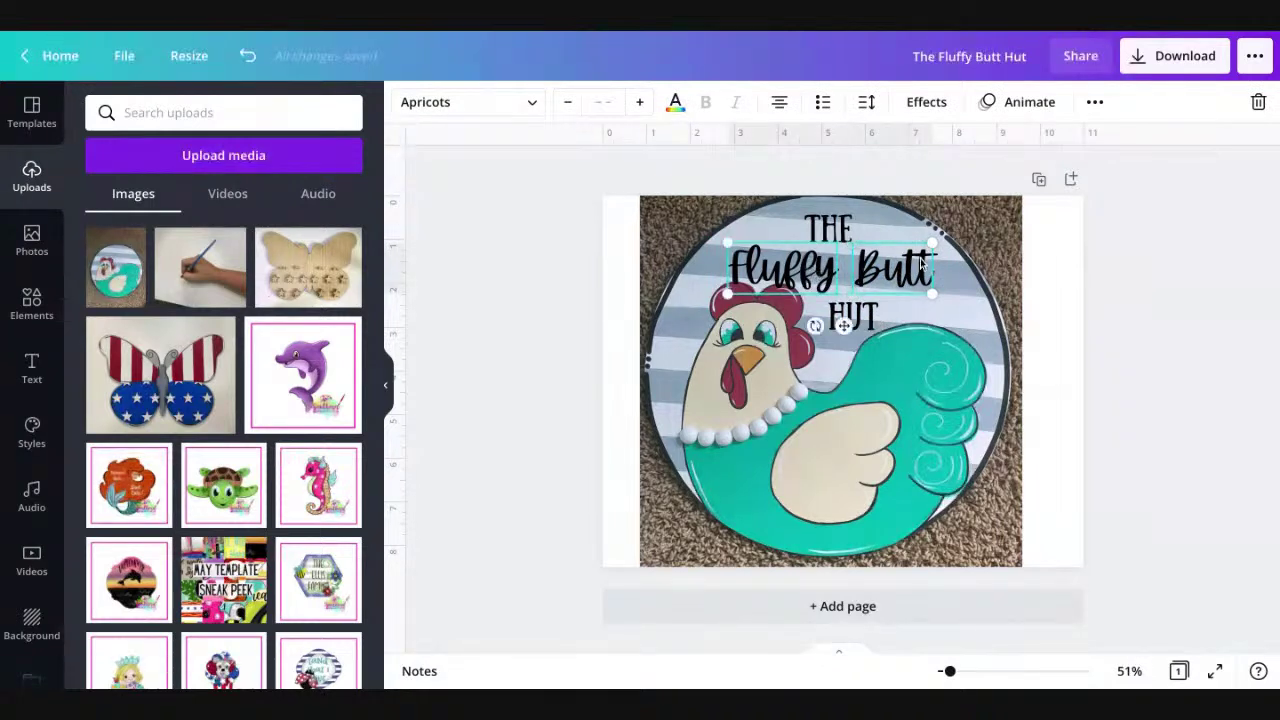
left_click_drag(931, 245, 903, 264)
left_click(1034, 277)
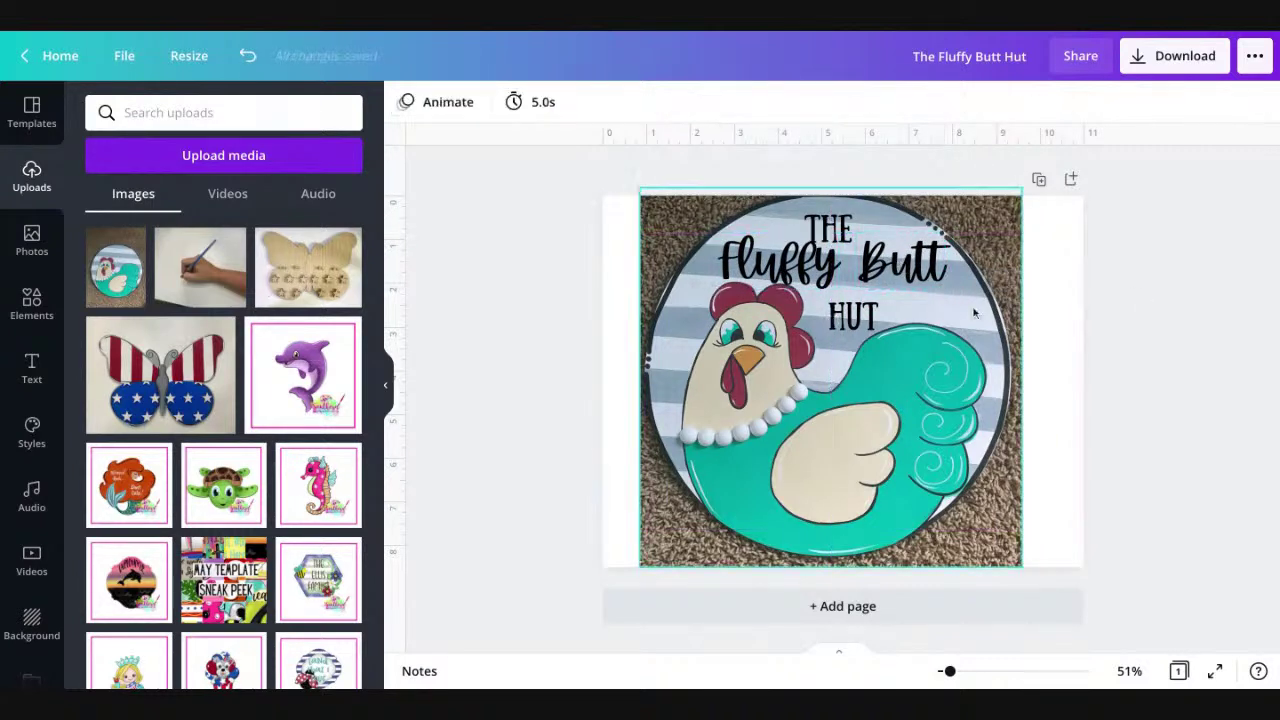
Step: Enlarge "HUT" slightly and raise it below the script words, and move "THE" up to clear them
left_click(853, 316)
mouse_move(876, 297)
left_mouse_down()
mouse_move(887, 290)
mouse_move(861, 312)
left_mouse_up()
left_click(1168, 283)
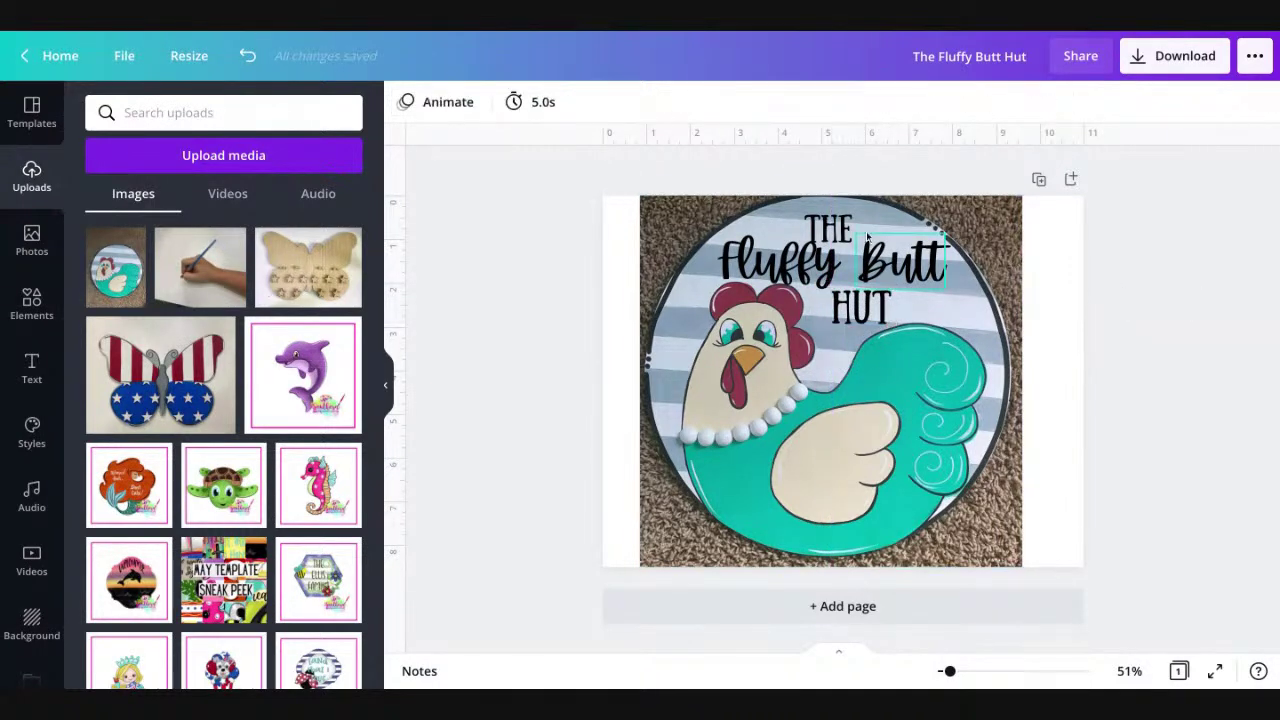
left_click(833, 228)
left_click_drag(833, 228, 837, 225)
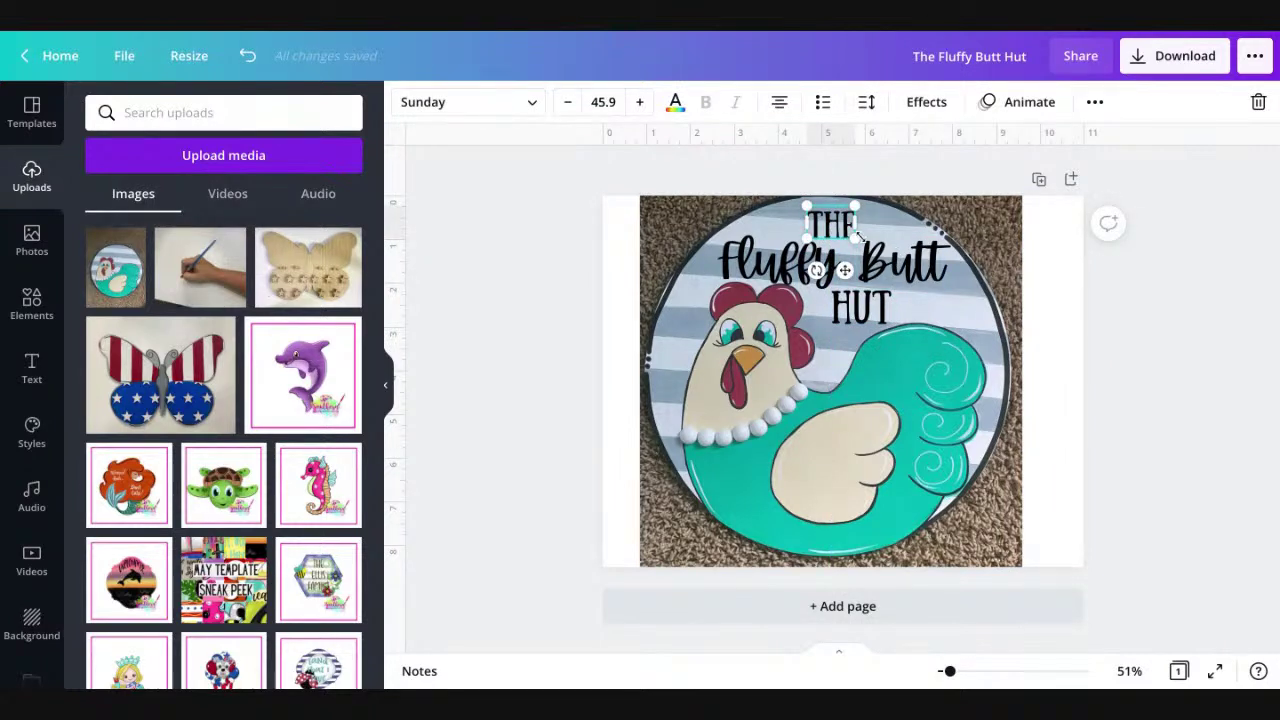
left_click(1119, 324)
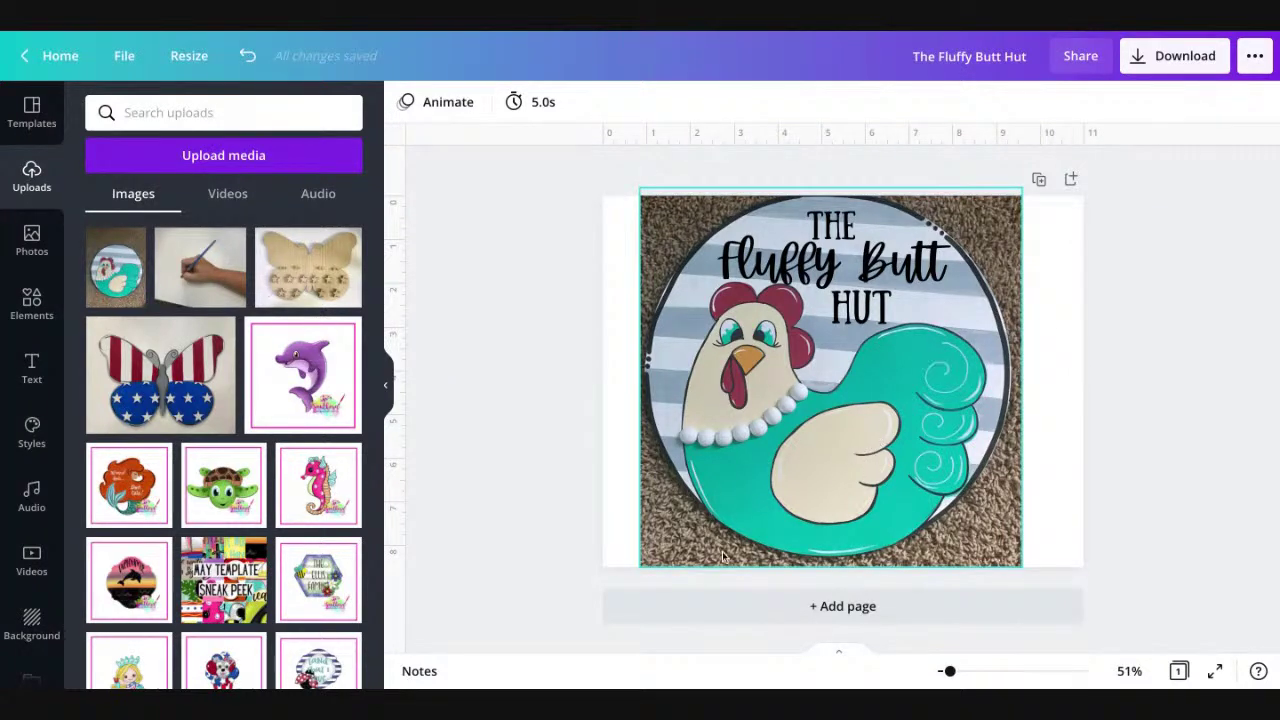
Step: Rotate the chicken photo a few degrees counterclockwise behind the lettering
left_click(656, 205)
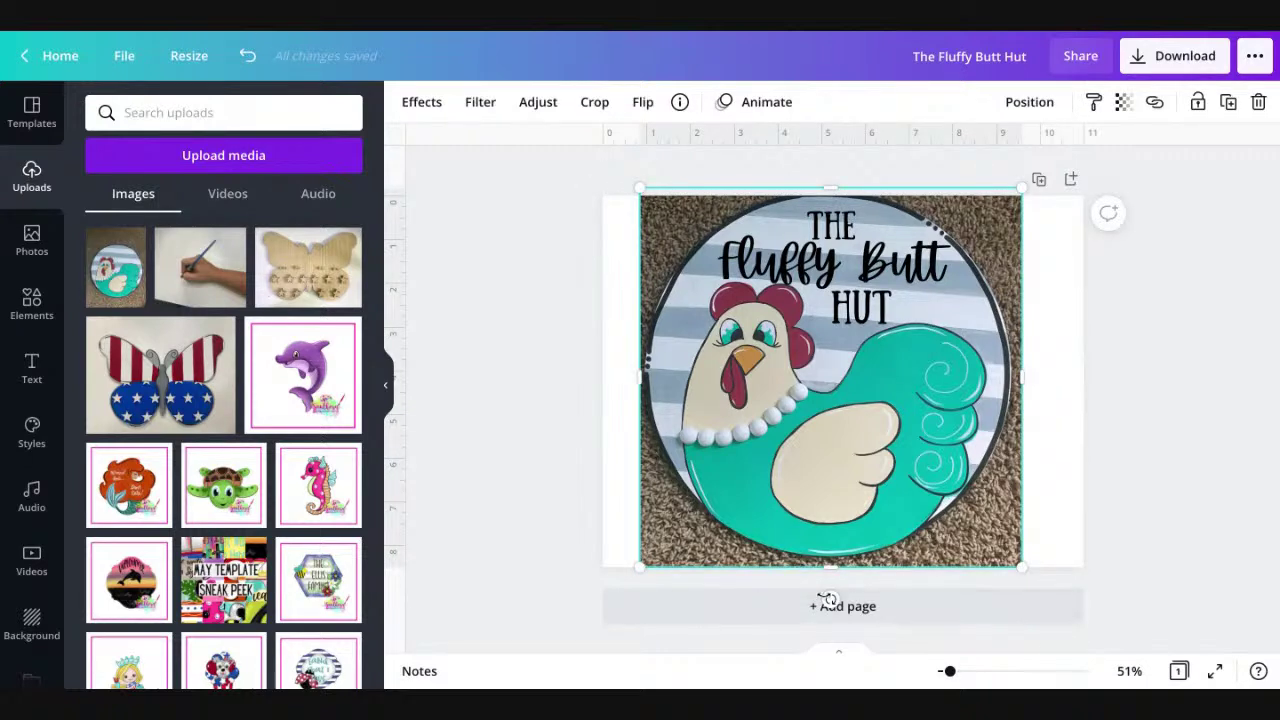
left_click_drag(828, 600, 881, 599)
left_click(1181, 319)
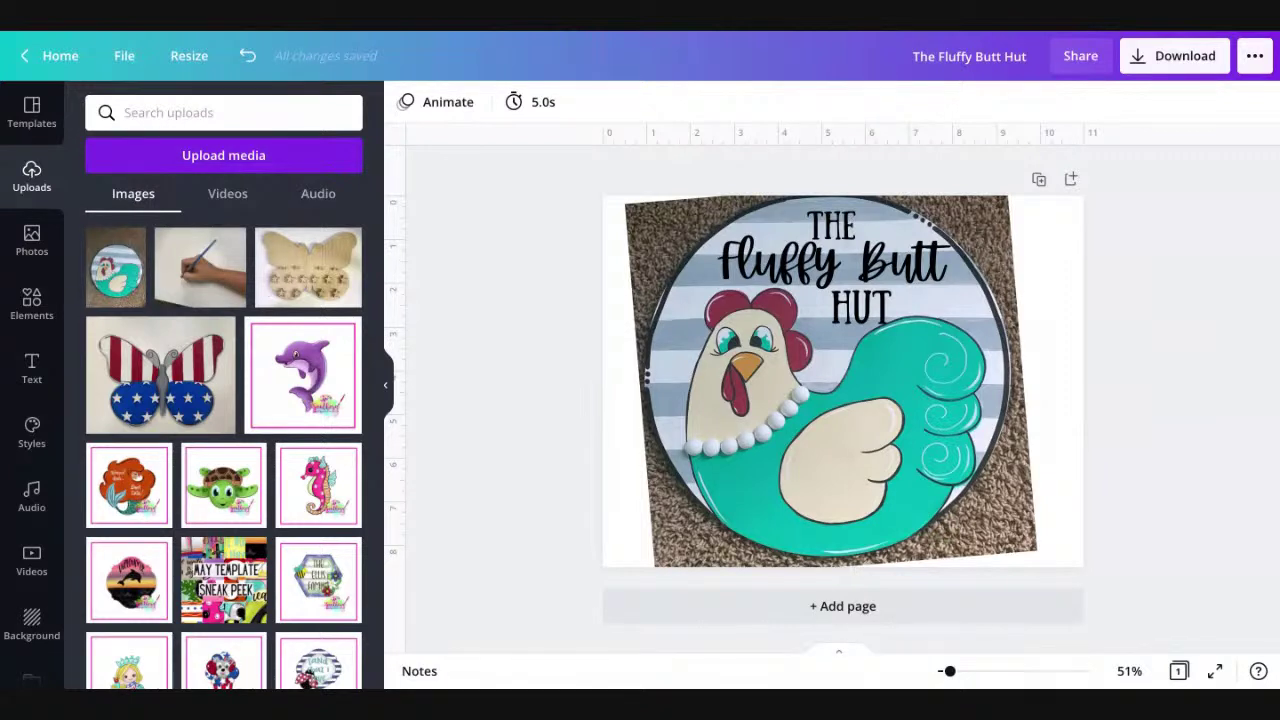
Step: Recolor all four words together, trying the dark blue brand color, white, and the magenta brand color
left_click(832, 226)
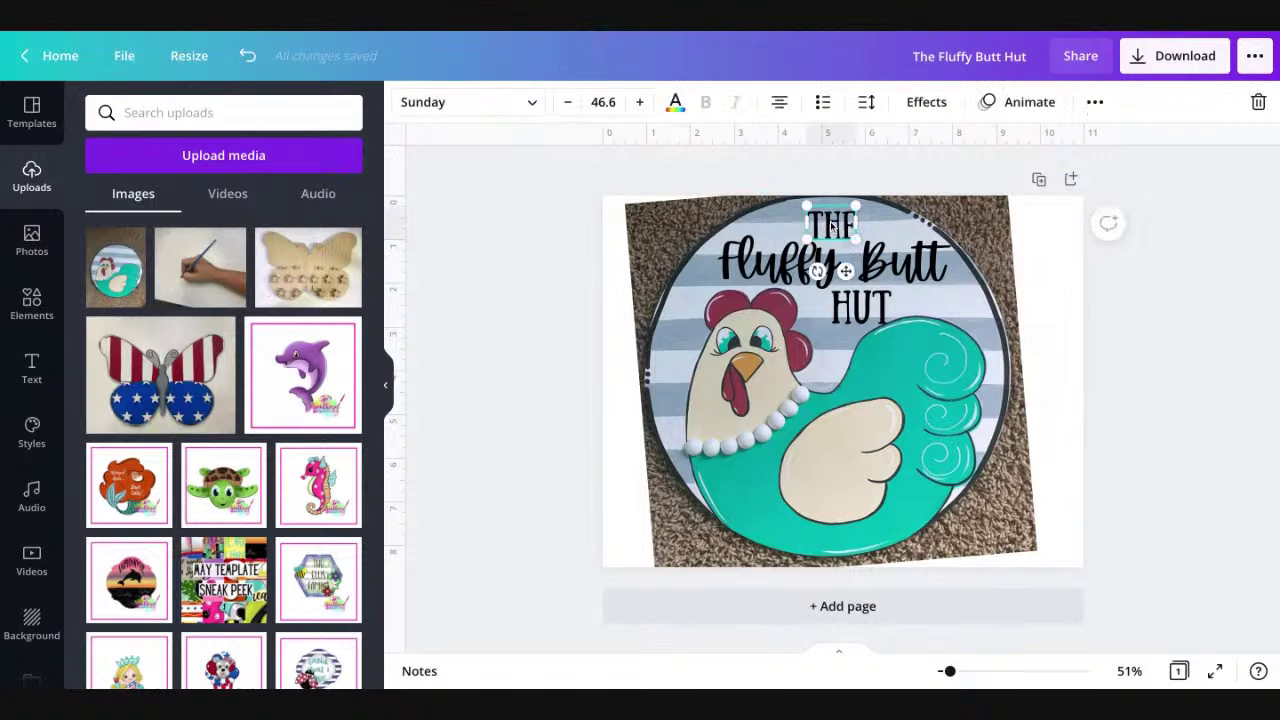
left_click(787, 272, "shift")
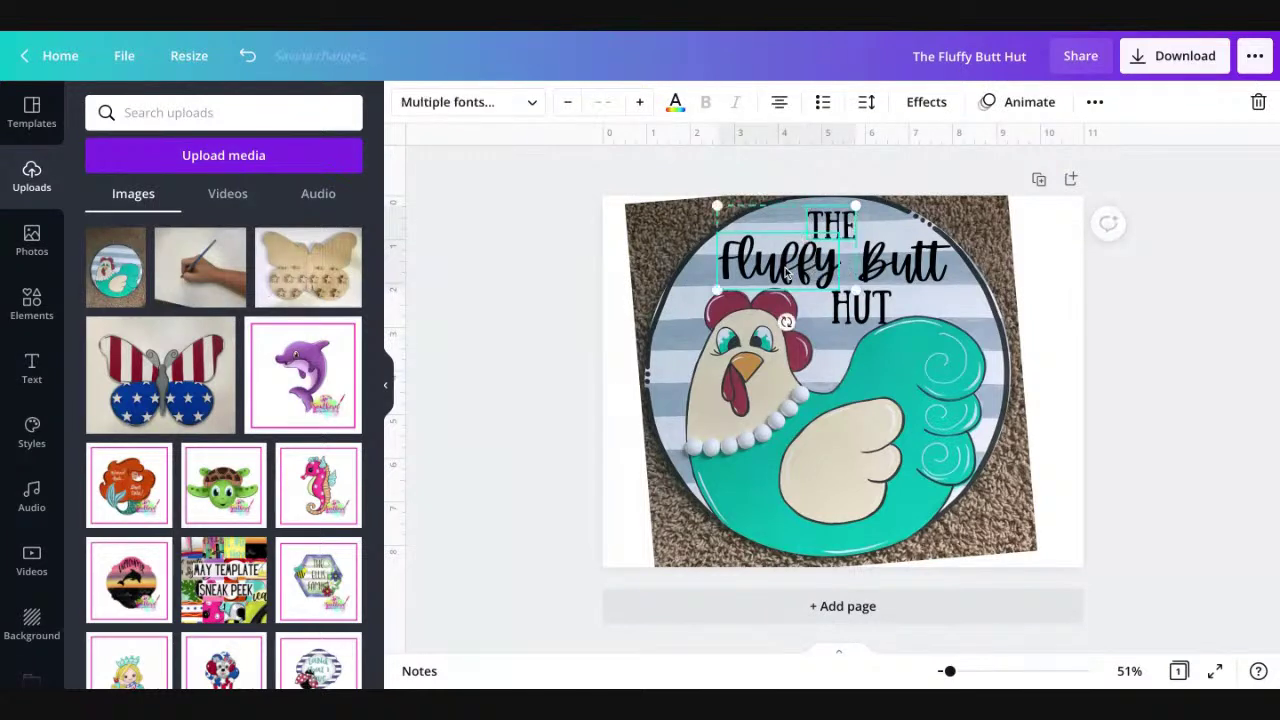
left_click(878, 275, "shift")
left_click(853, 308, "shift")
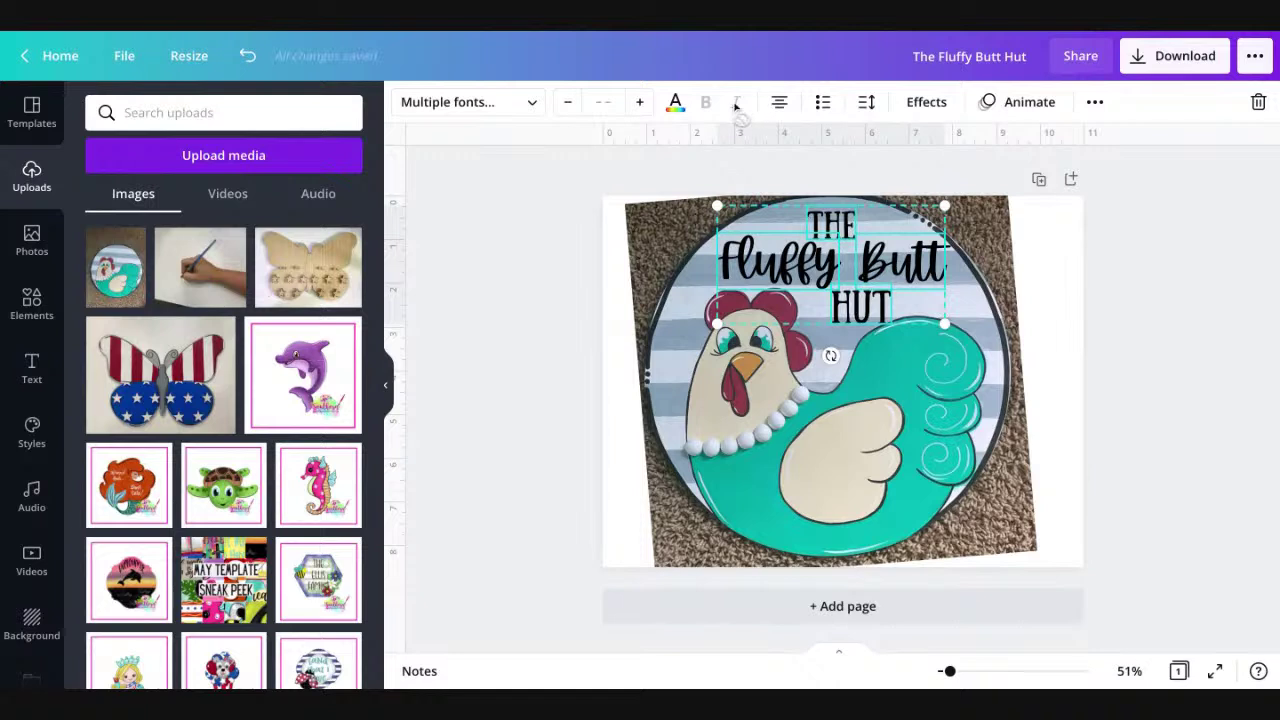
left_click(676, 103)
left_click(340, 306)
left_click(343, 553)
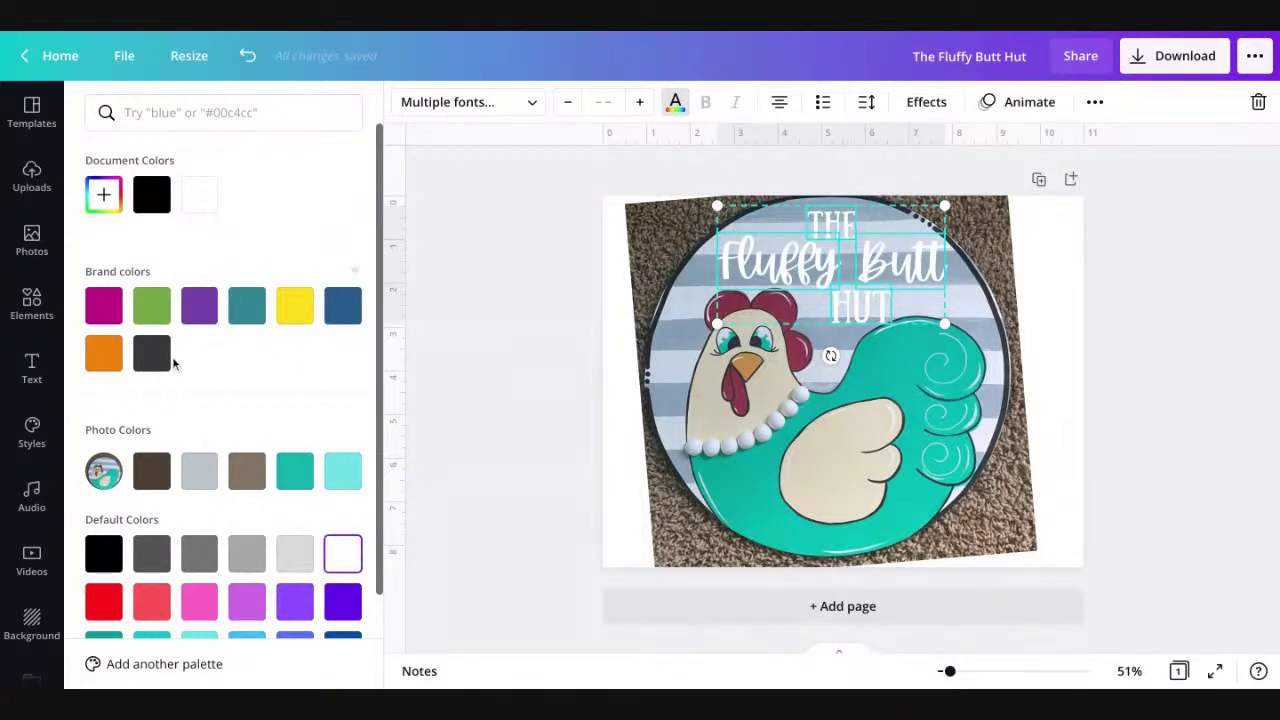
left_click(111, 310)
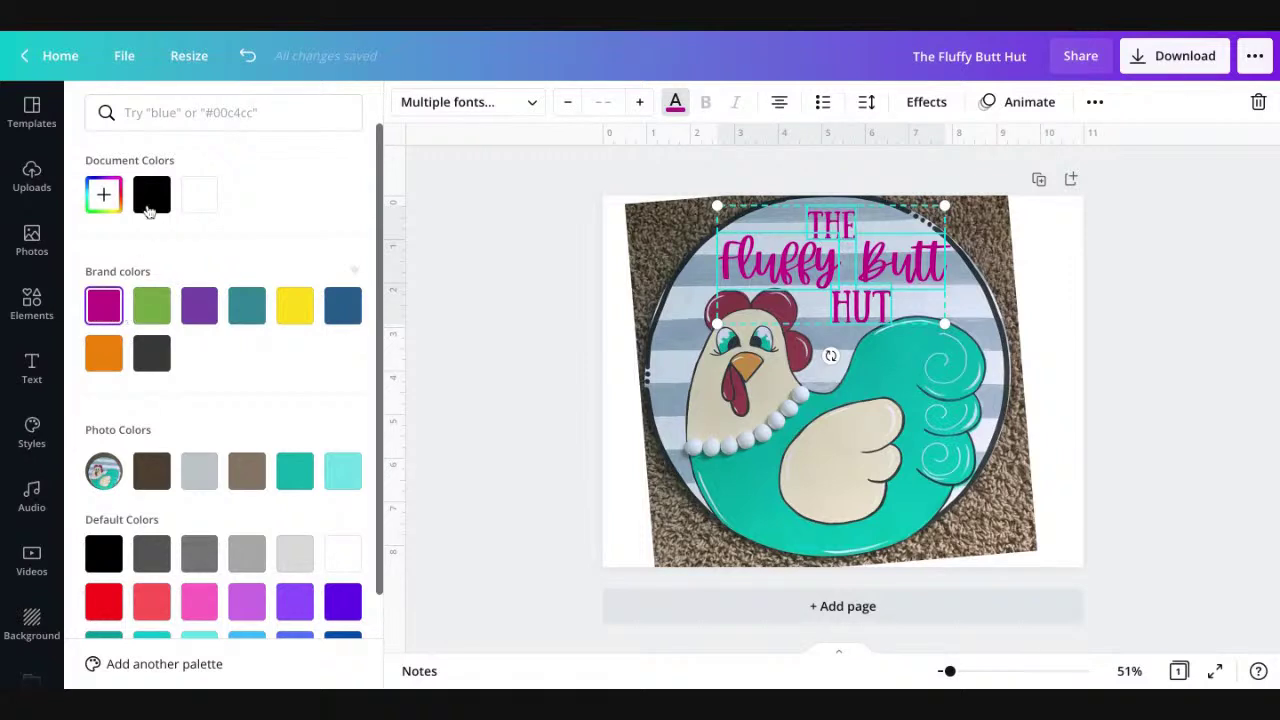
Step: Recolor all four words of the lettering black and add the Shadow effect to them
left_click(150, 200)
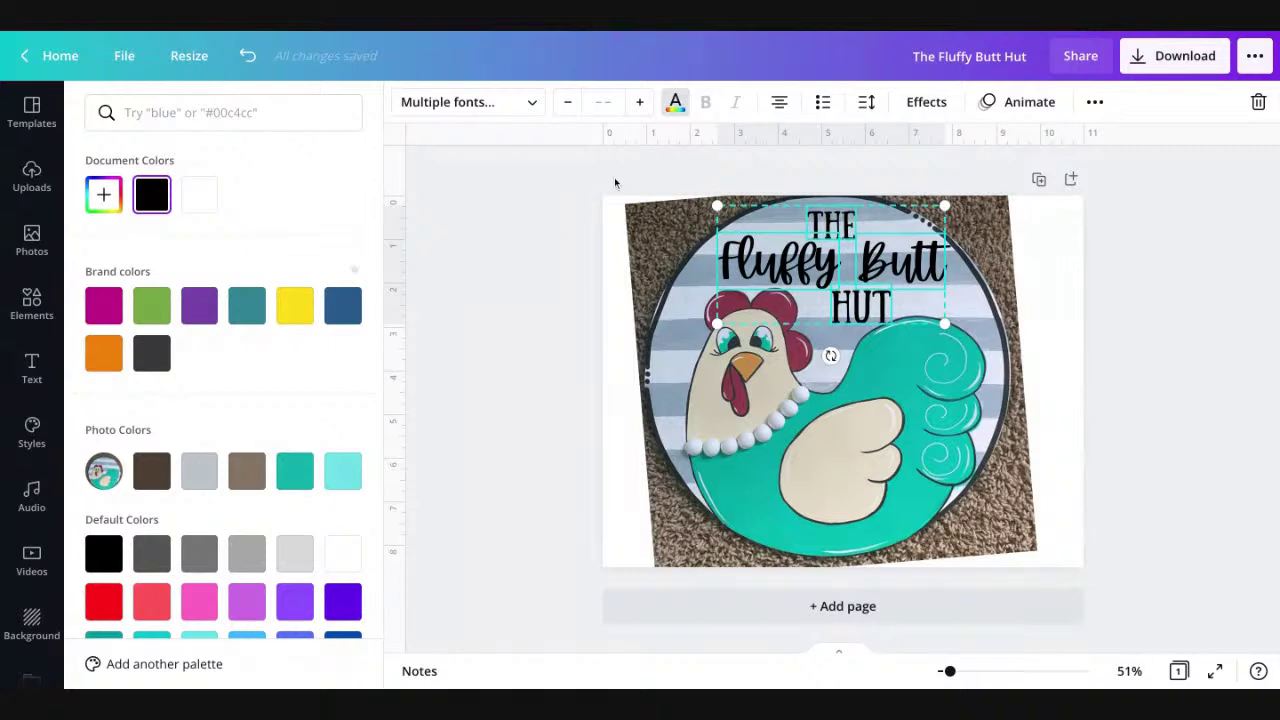
left_click(928, 108)
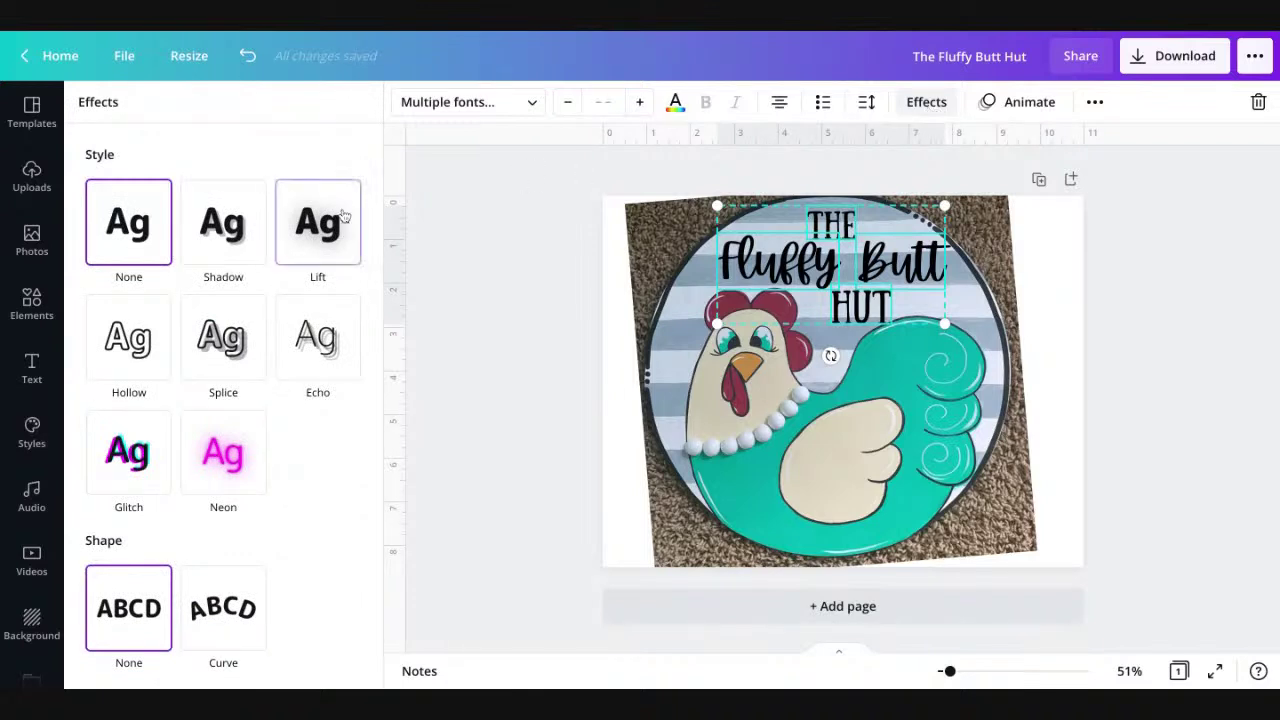
left_click(206, 241)
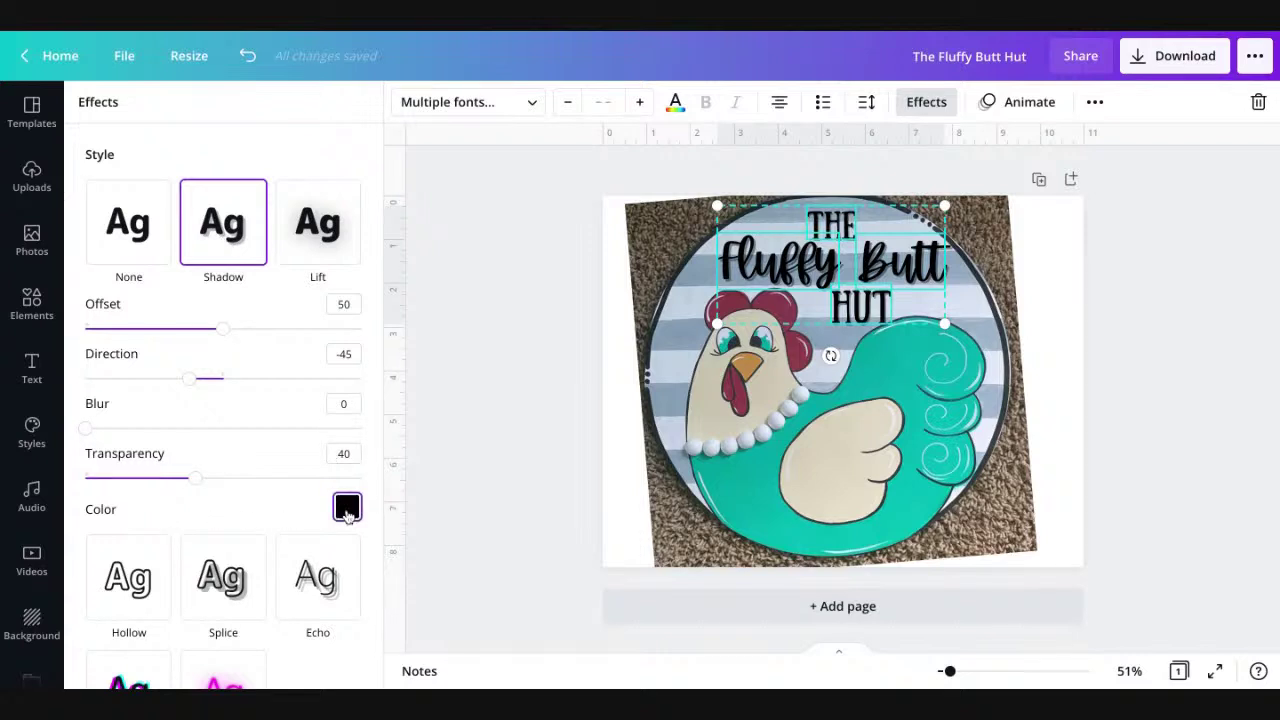
Step: Set the shadow color of the selected lettering to white and deselect the words
left_click(347, 508)
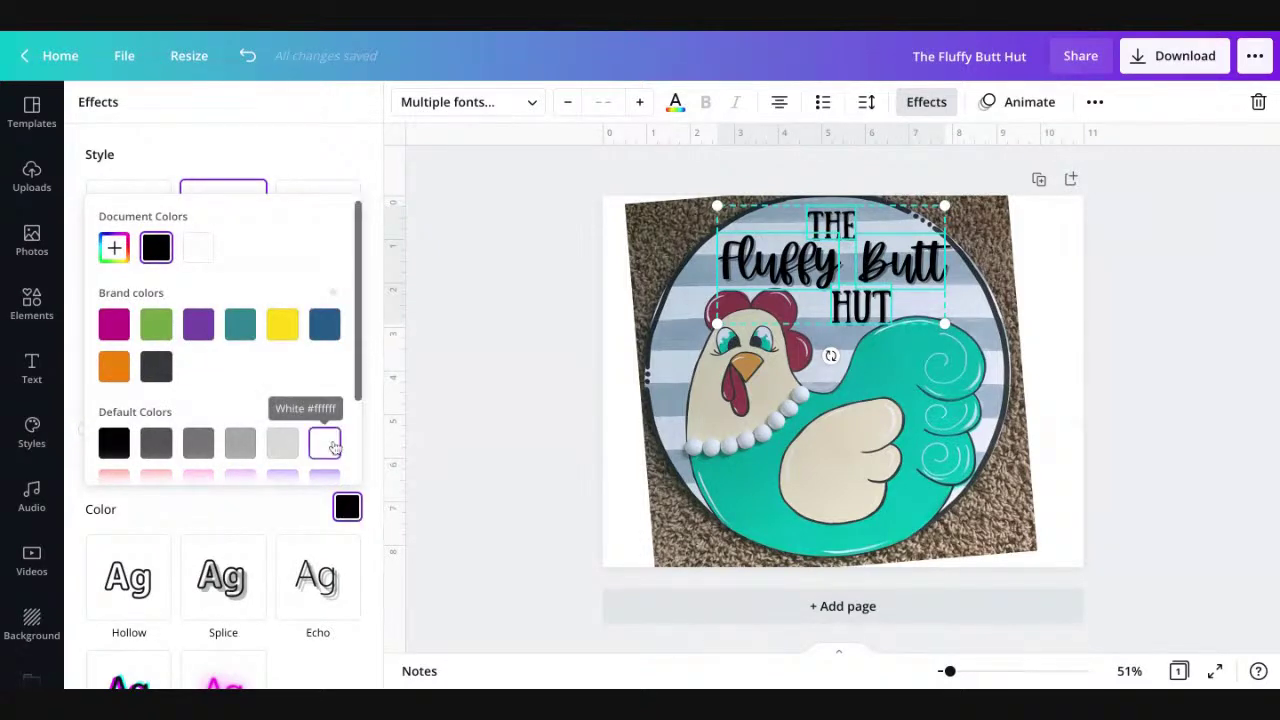
left_click(325, 443)
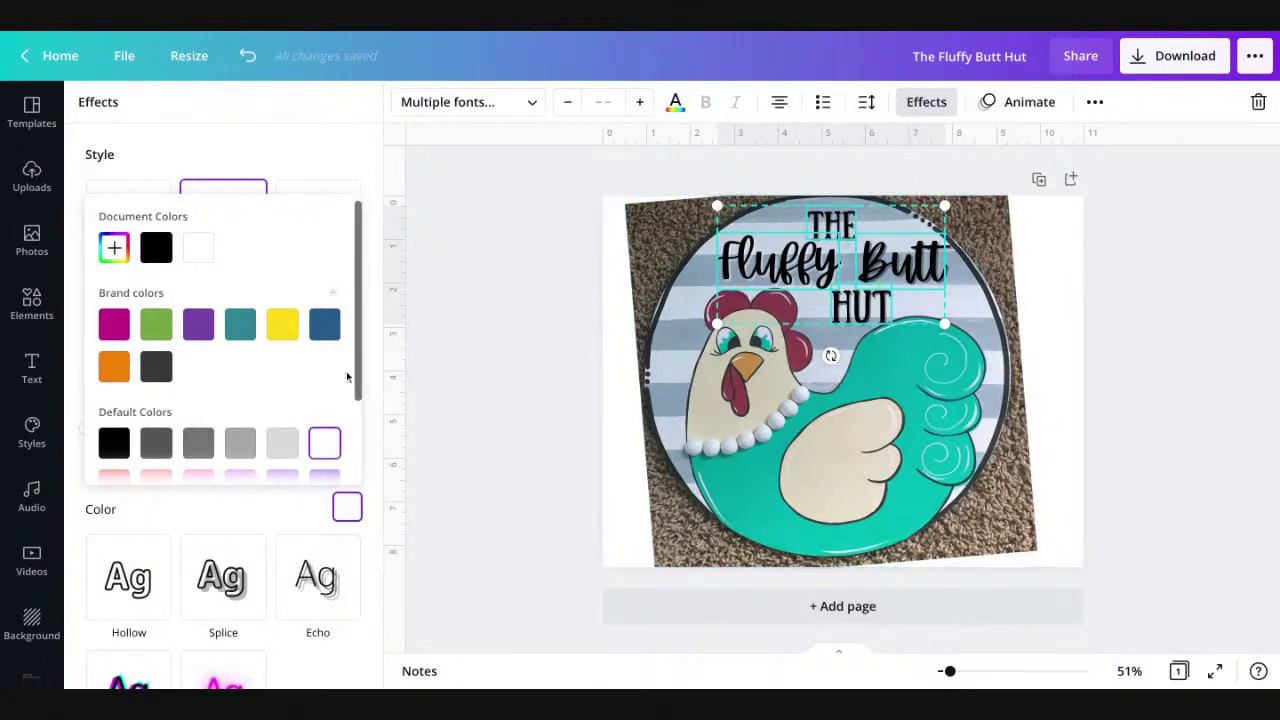
left_click(930, 258)
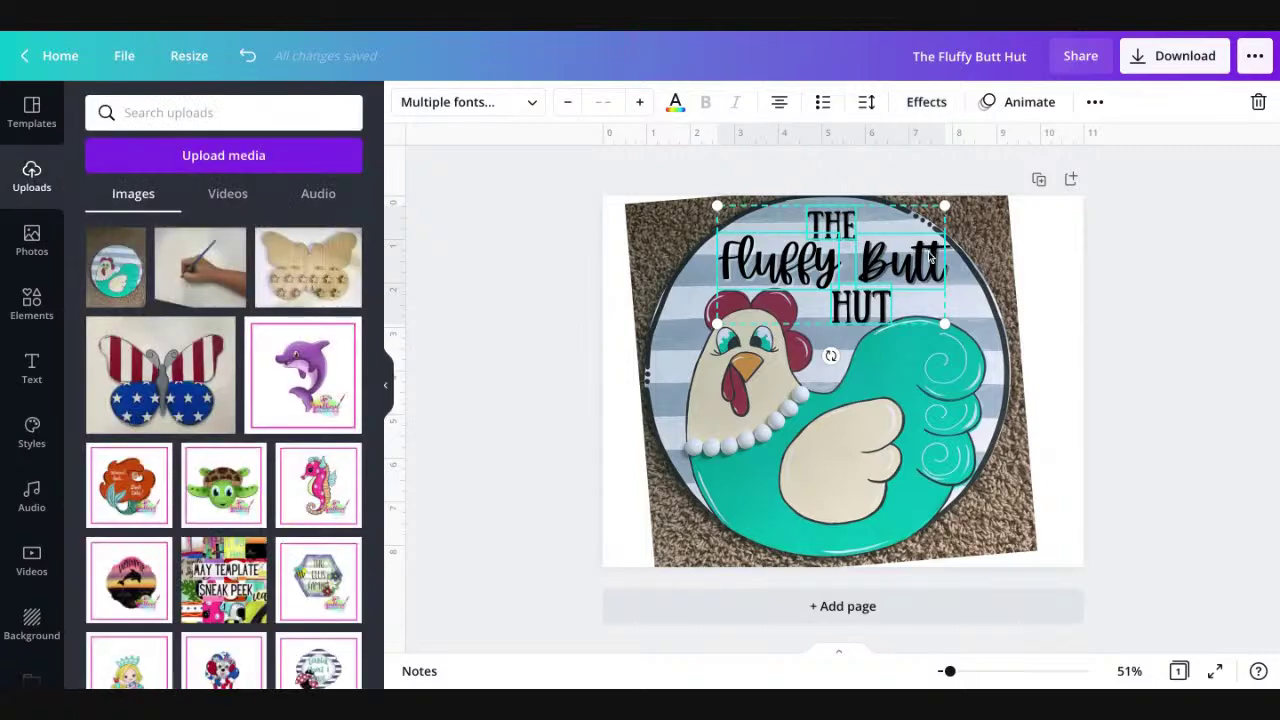
left_click(1194, 263)
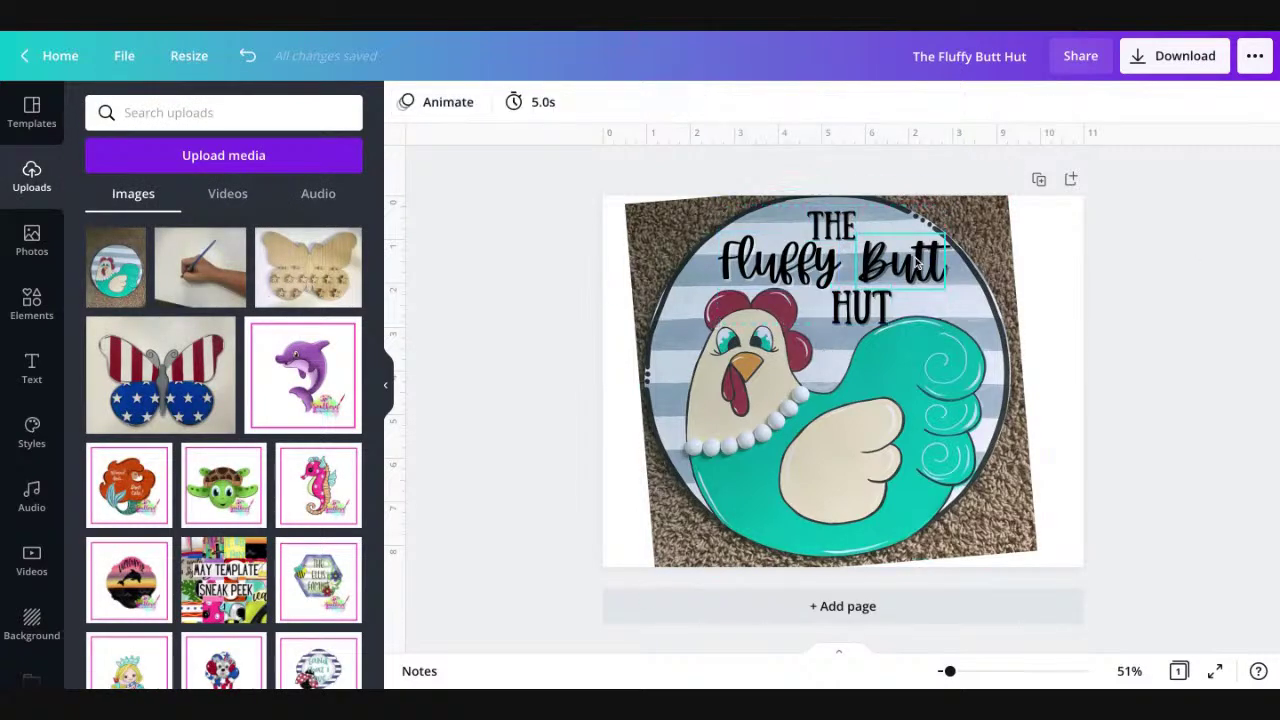
Step: Set the shadow color of the word "Butt" to white
left_click(926, 110)
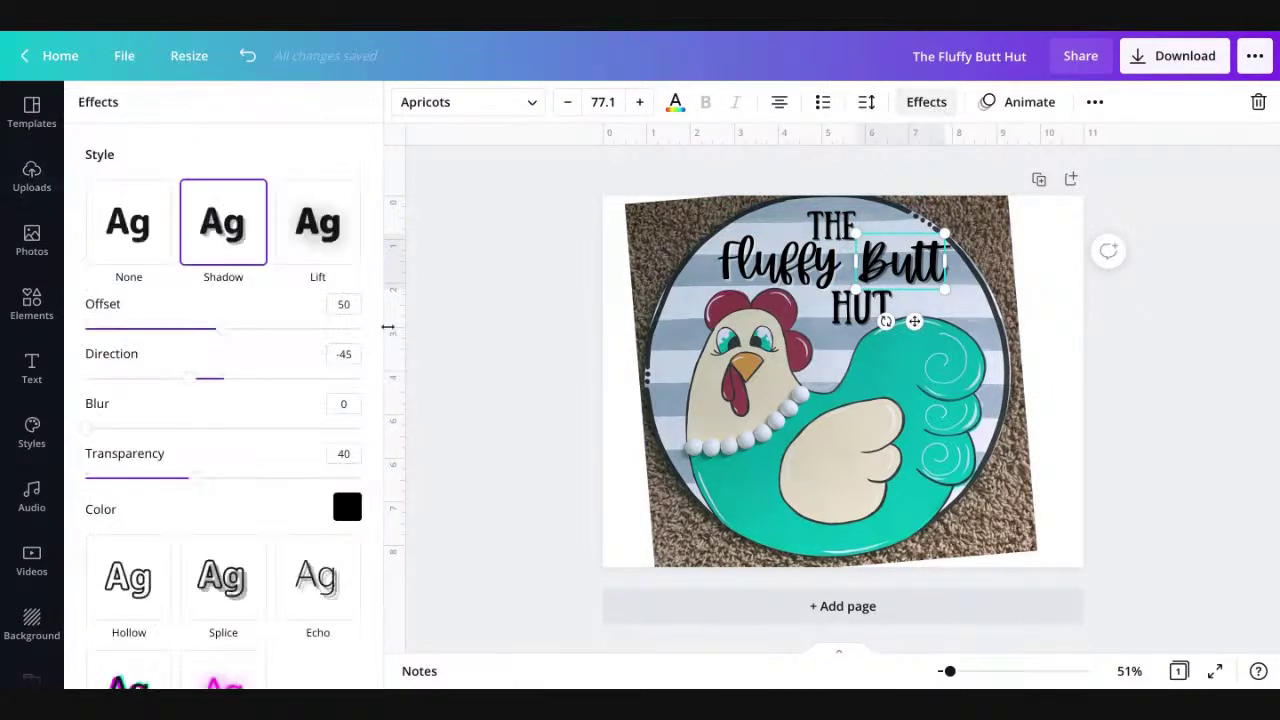
left_click(347, 506)
left_click(324, 443)
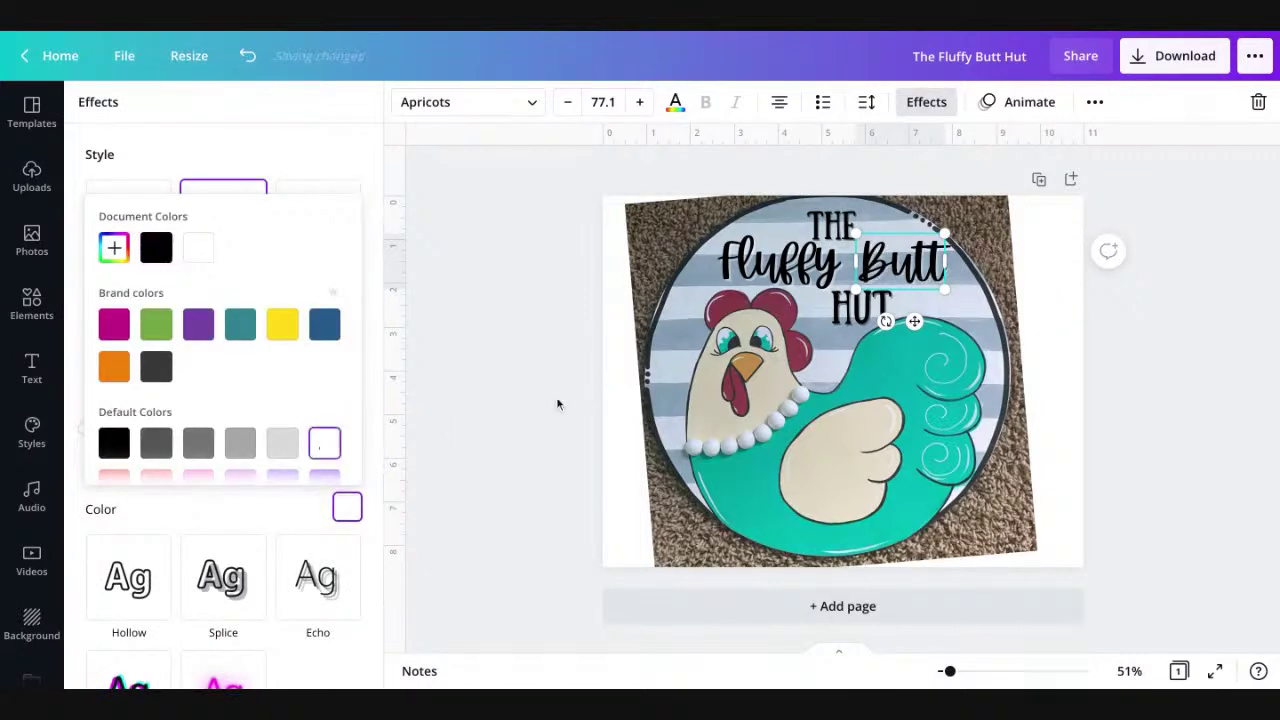
Step: Set the shadow color of the word "THE" to white
left_click(845, 225)
left_click(840, 226)
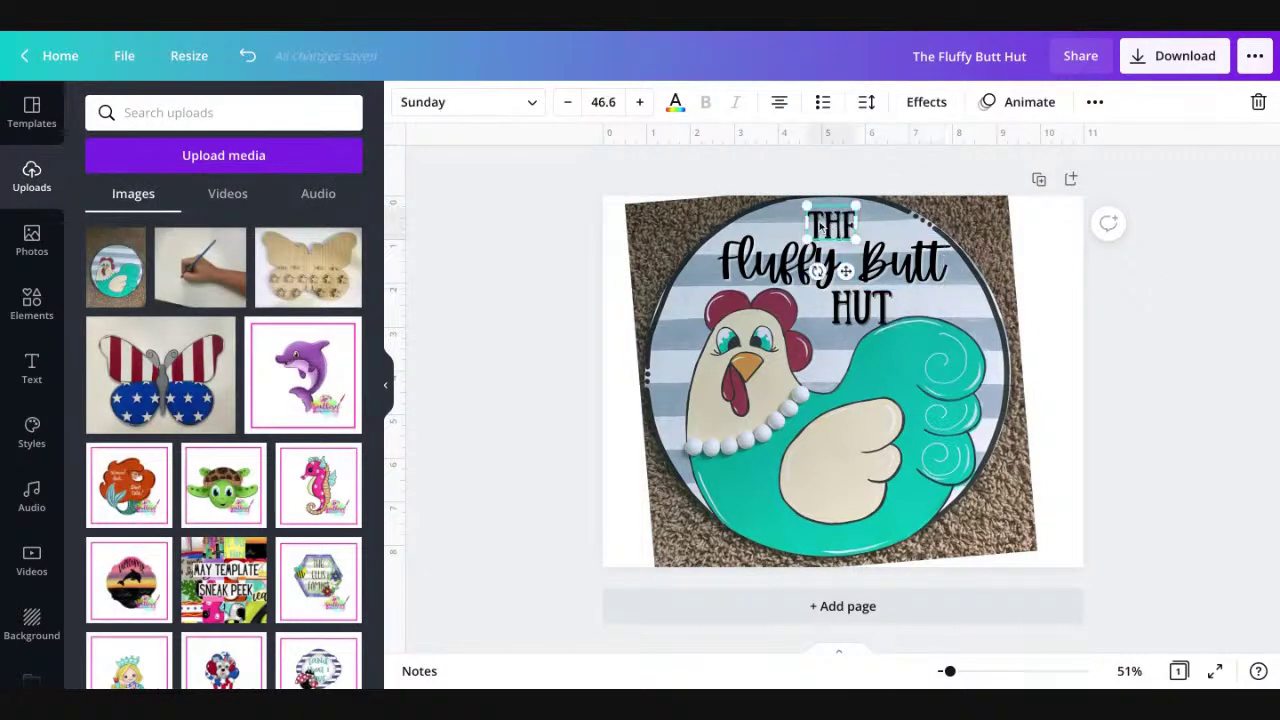
left_click(918, 103)
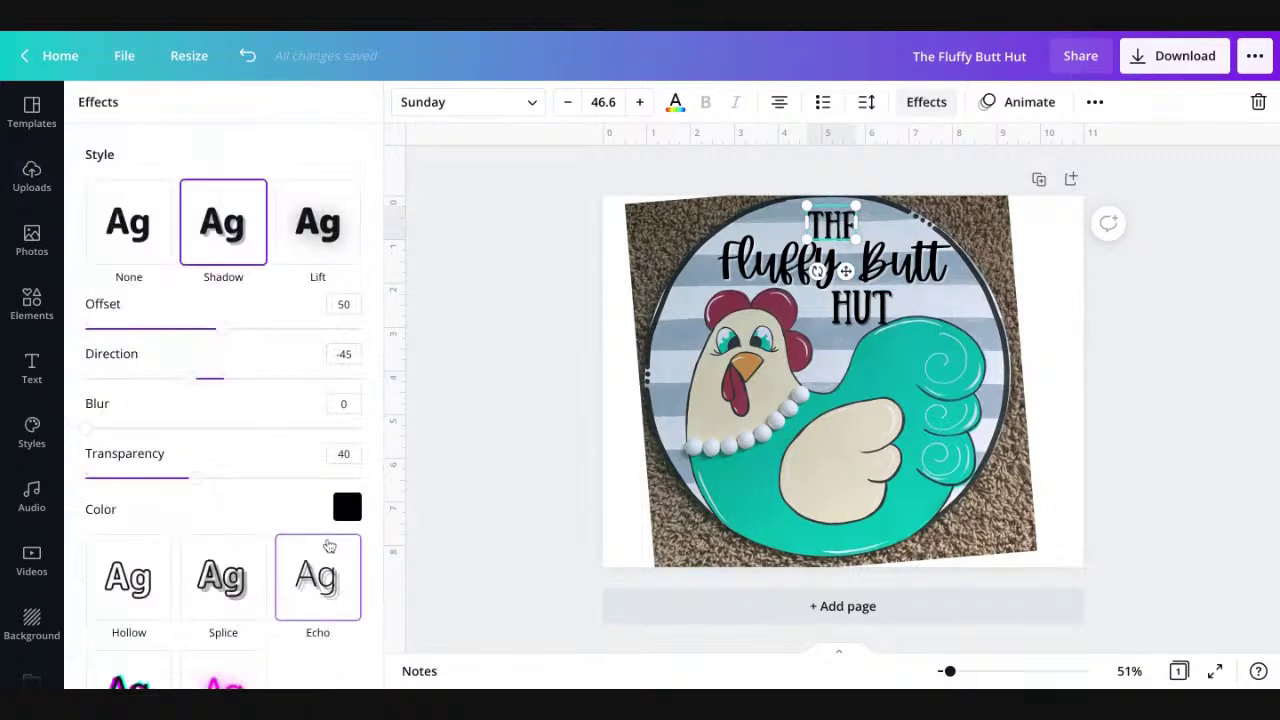
left_click(347, 506)
left_click(328, 450)
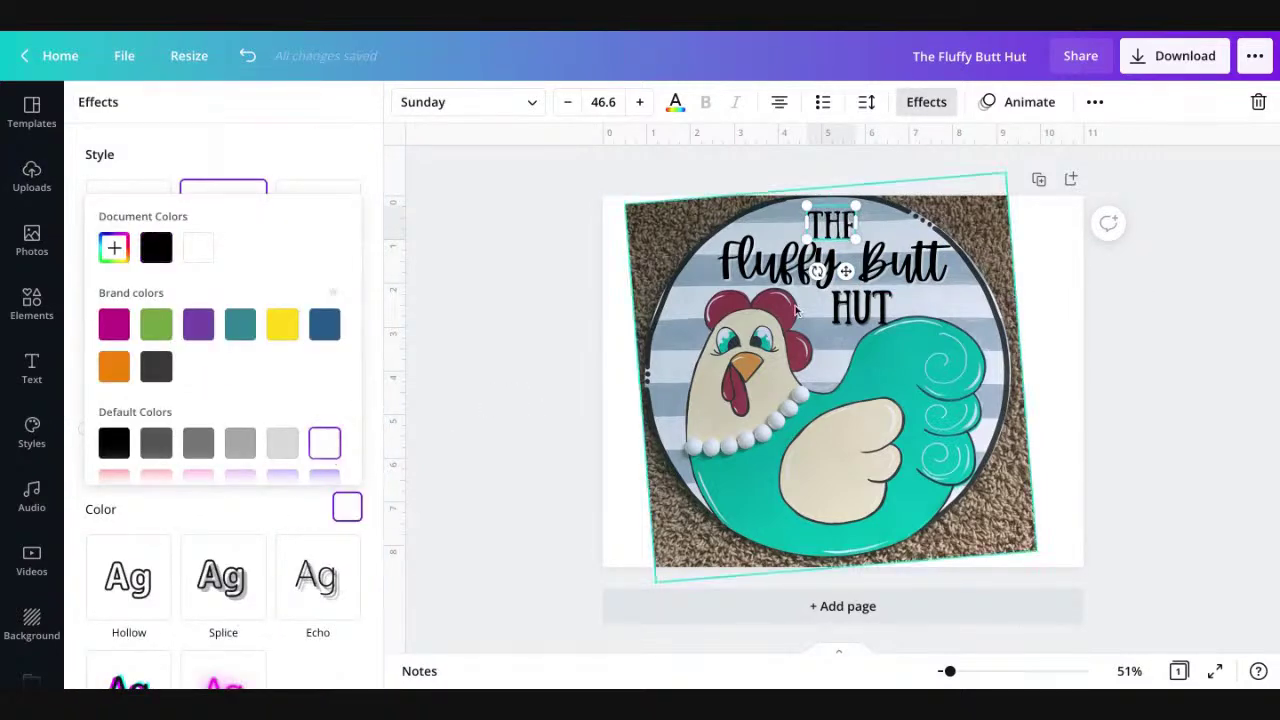
Step: Set the shadow color of the word "HUT" to white
left_click(860, 307)
left_click(347, 506)
left_click(324, 442)
left_click(1138, 246)
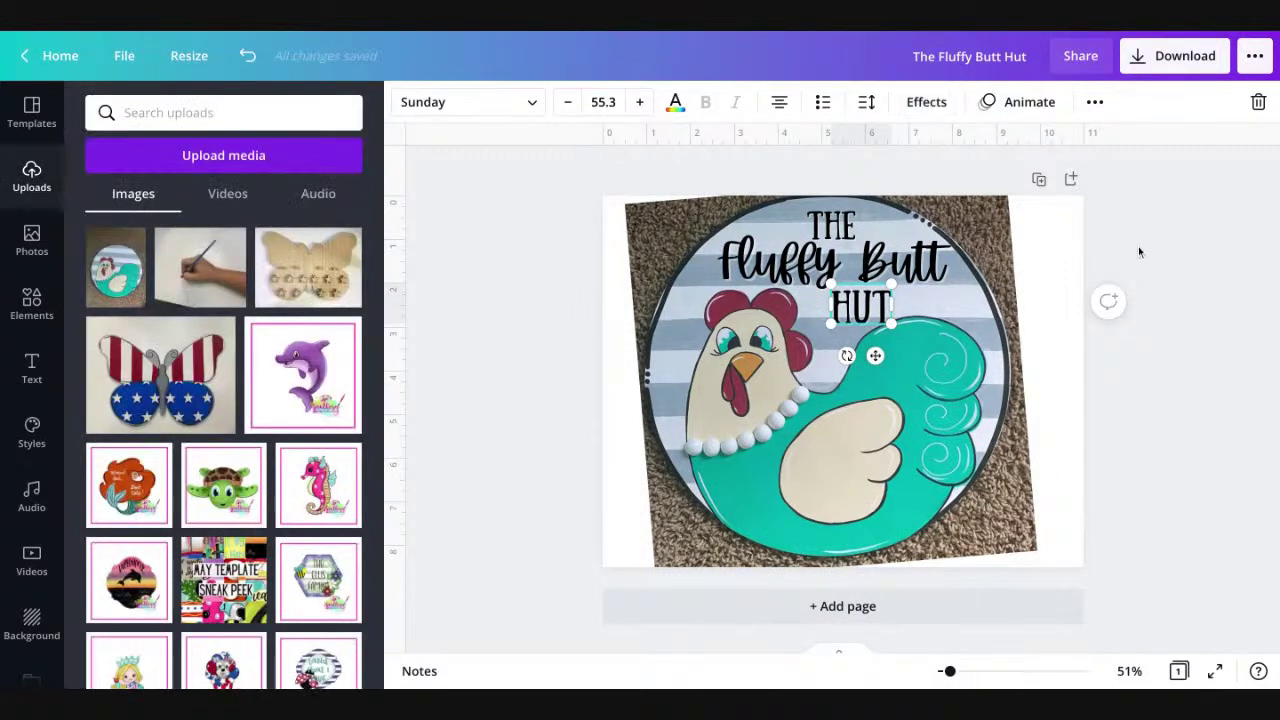
Step: Select "THE", "Fluffy", "Butt" and "HUT" together and group them
left_click(858, 302)
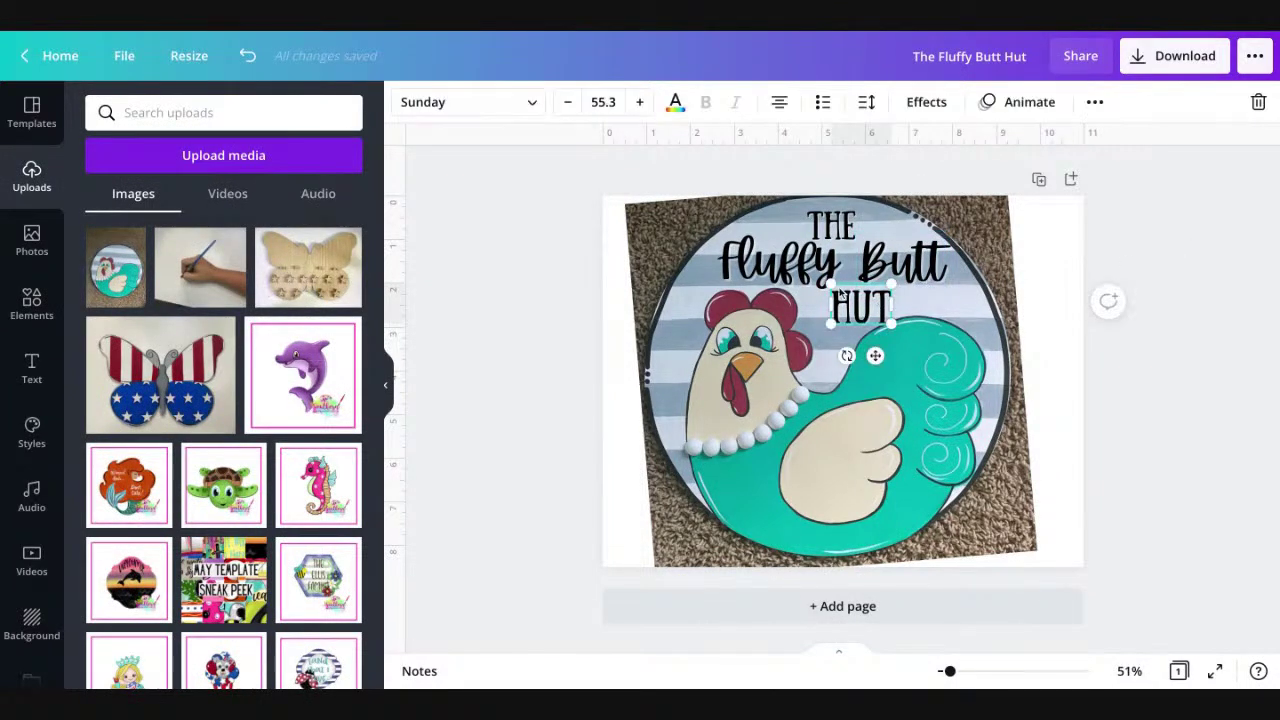
left_click(805, 280, "shift")
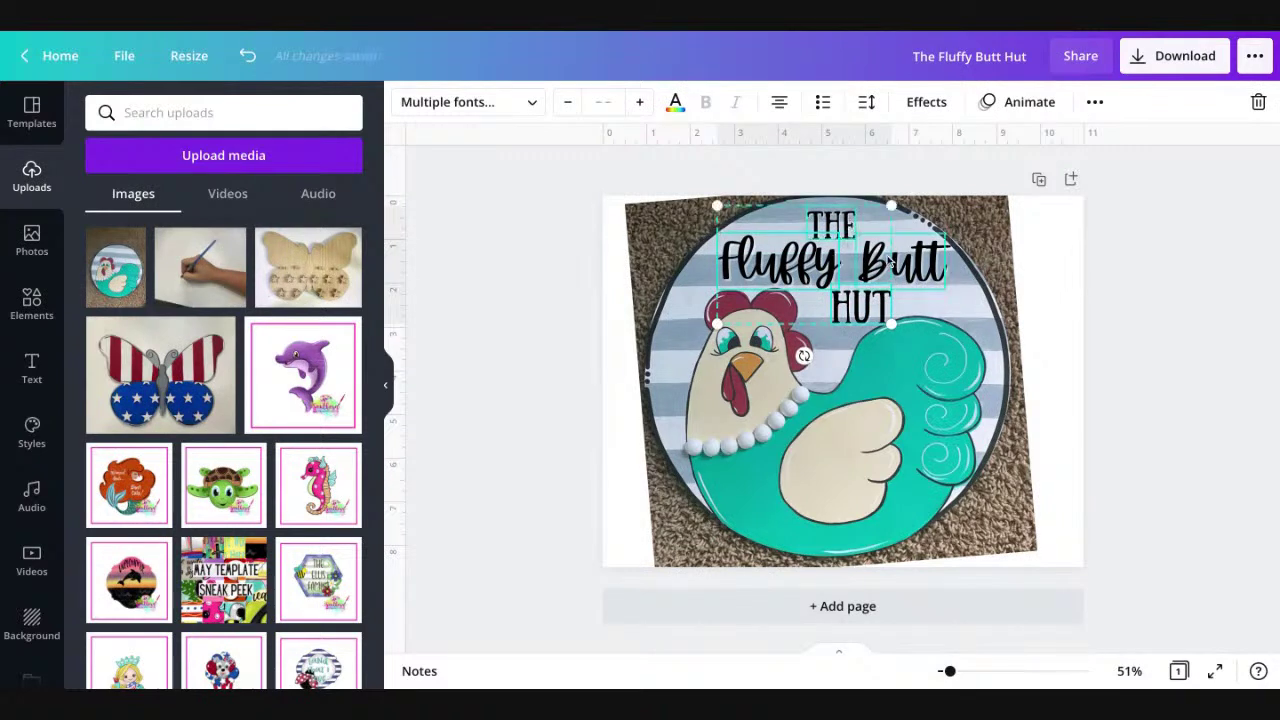
left_click(1093, 104)
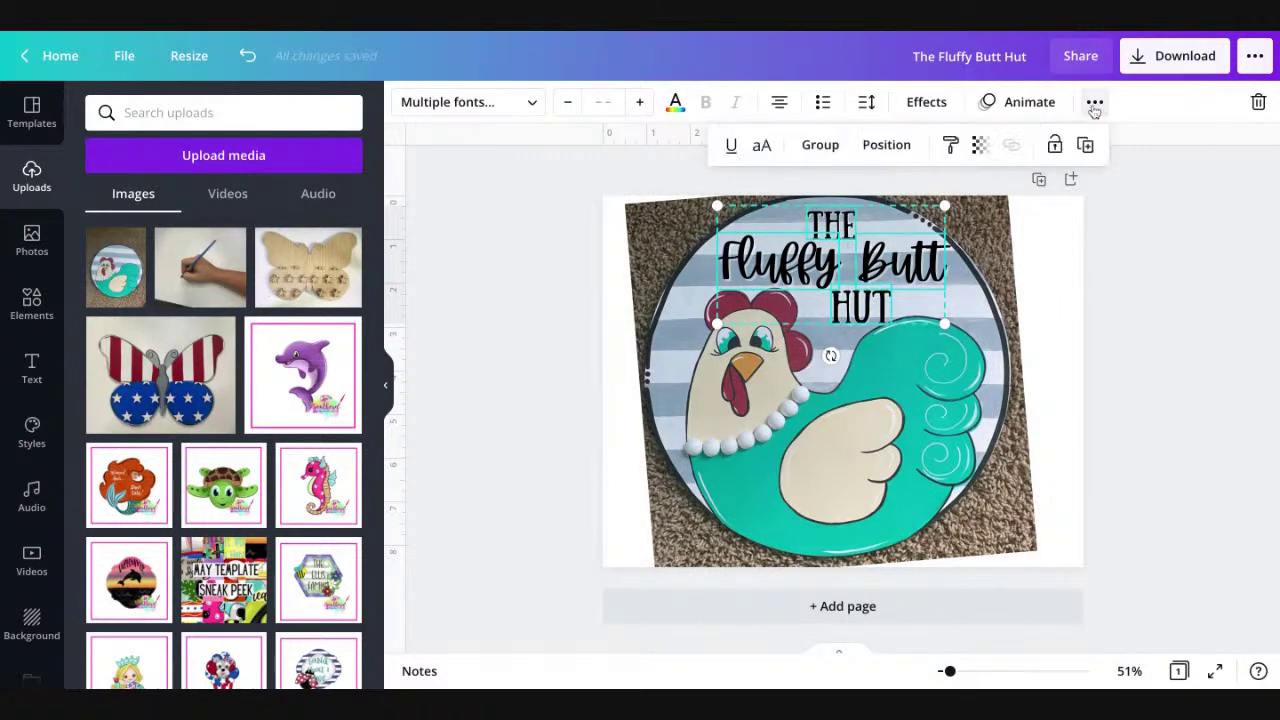
left_click(820, 146)
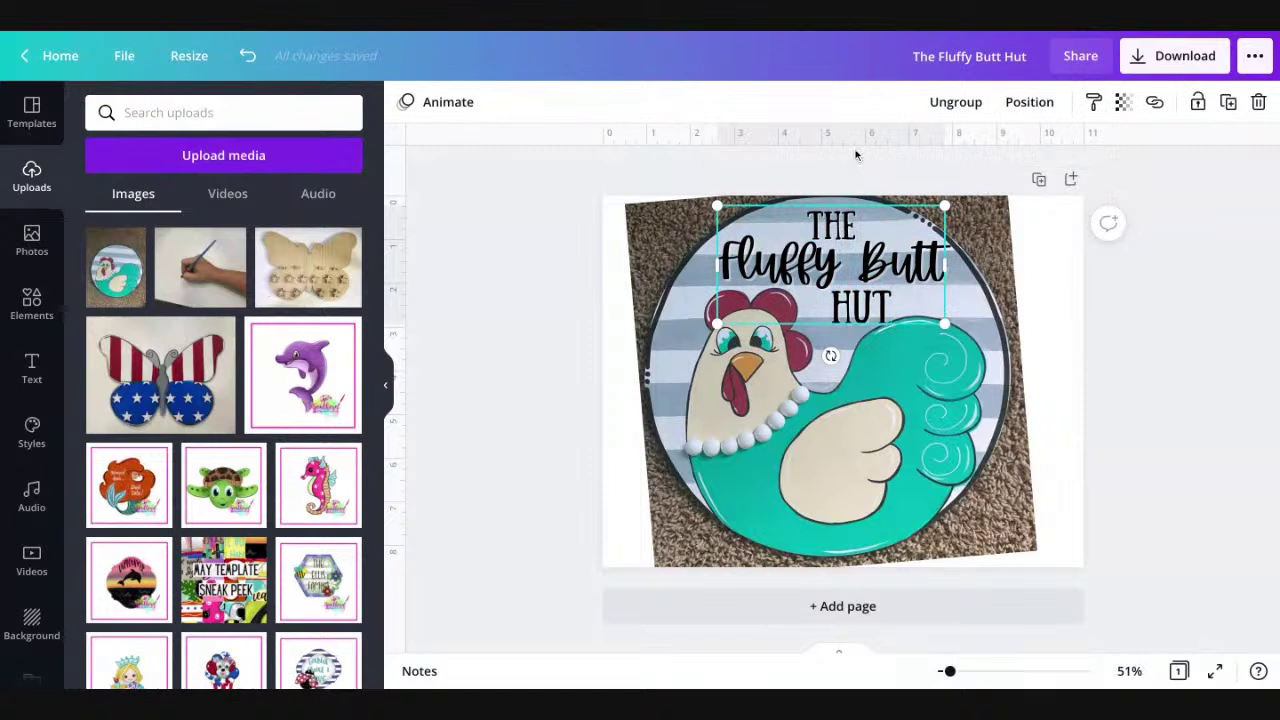
Step: Set the shadow transparency of "Fluffy" within the lettering group to 100
left_click(899, 278)
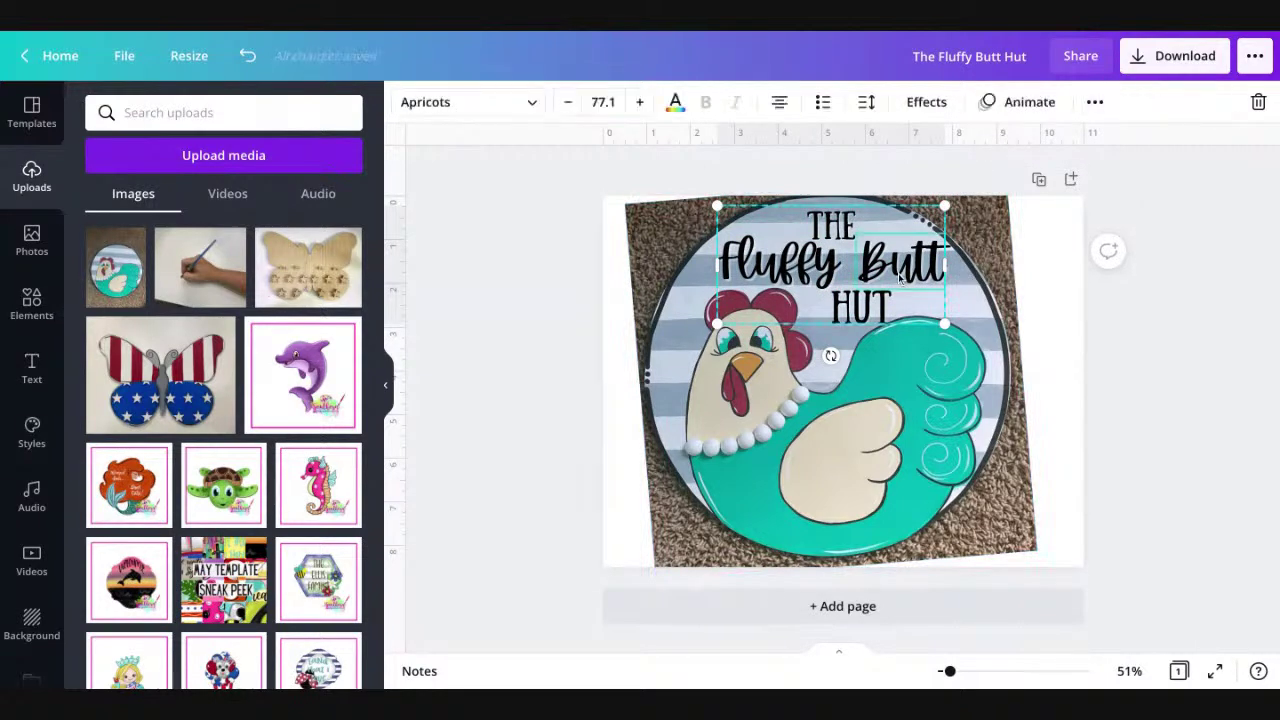
left_click(806, 240)
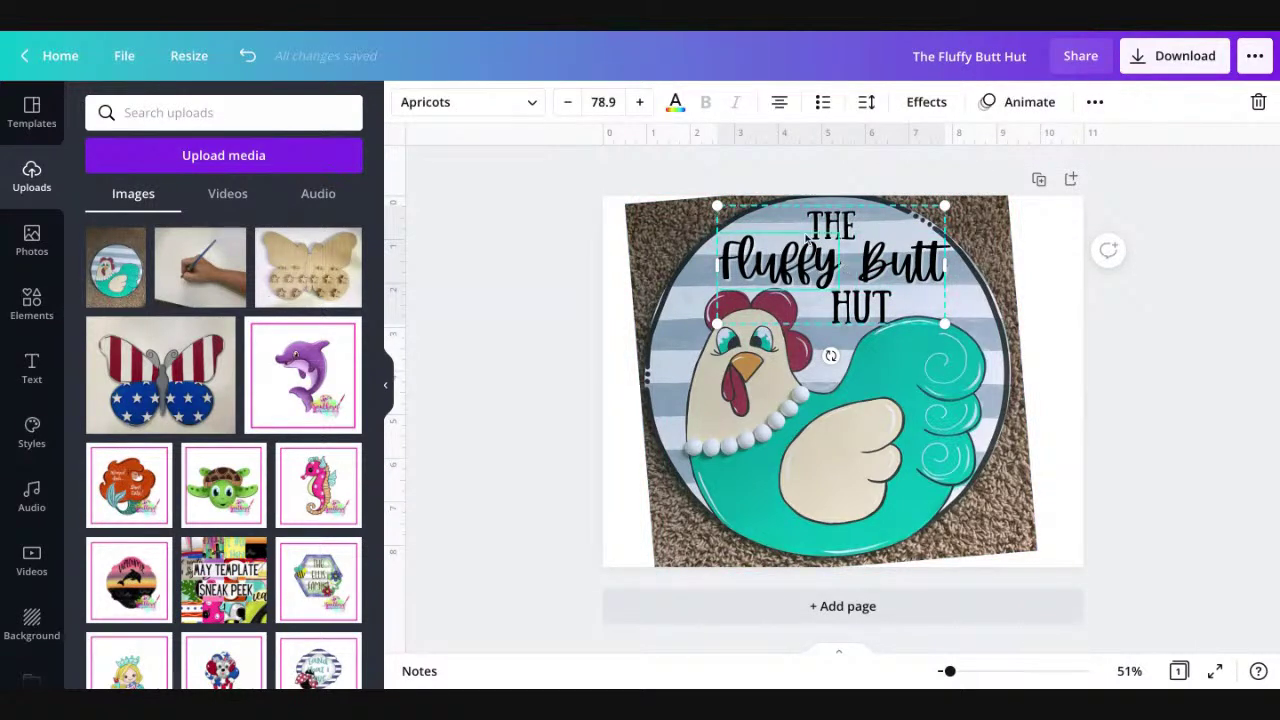
left_click(928, 103)
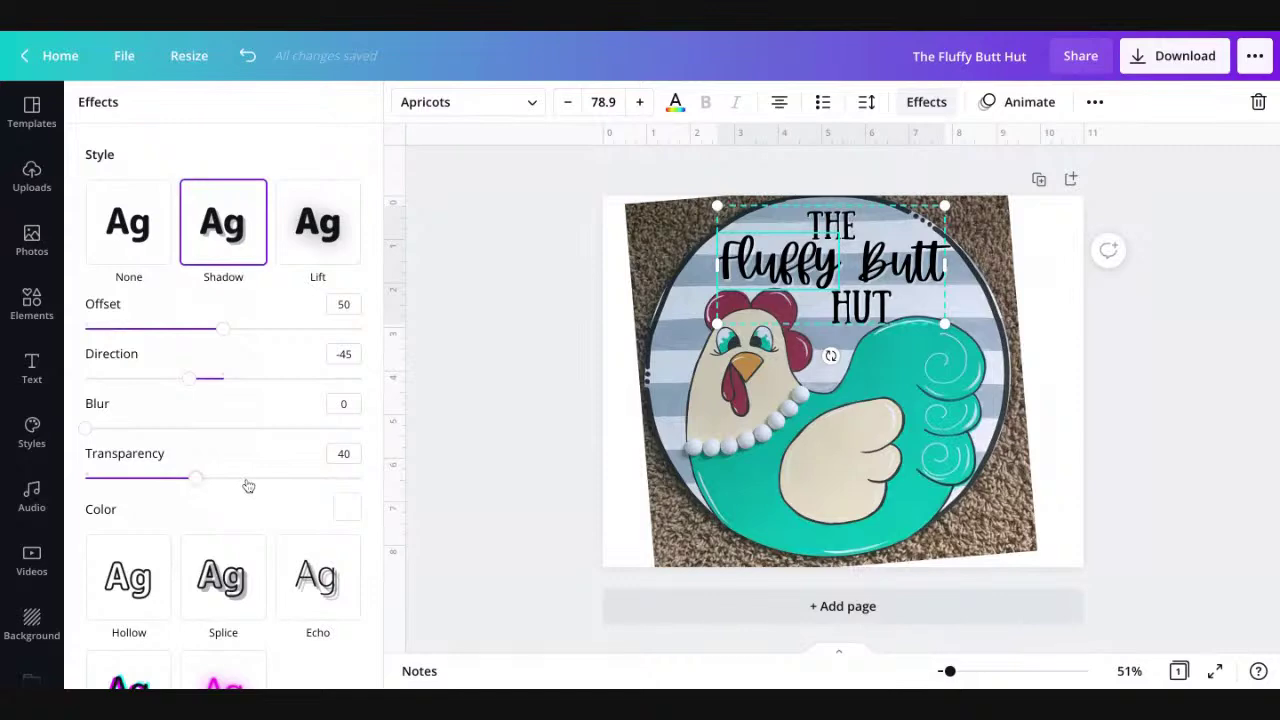
scroll(803, 412, "up", 5)
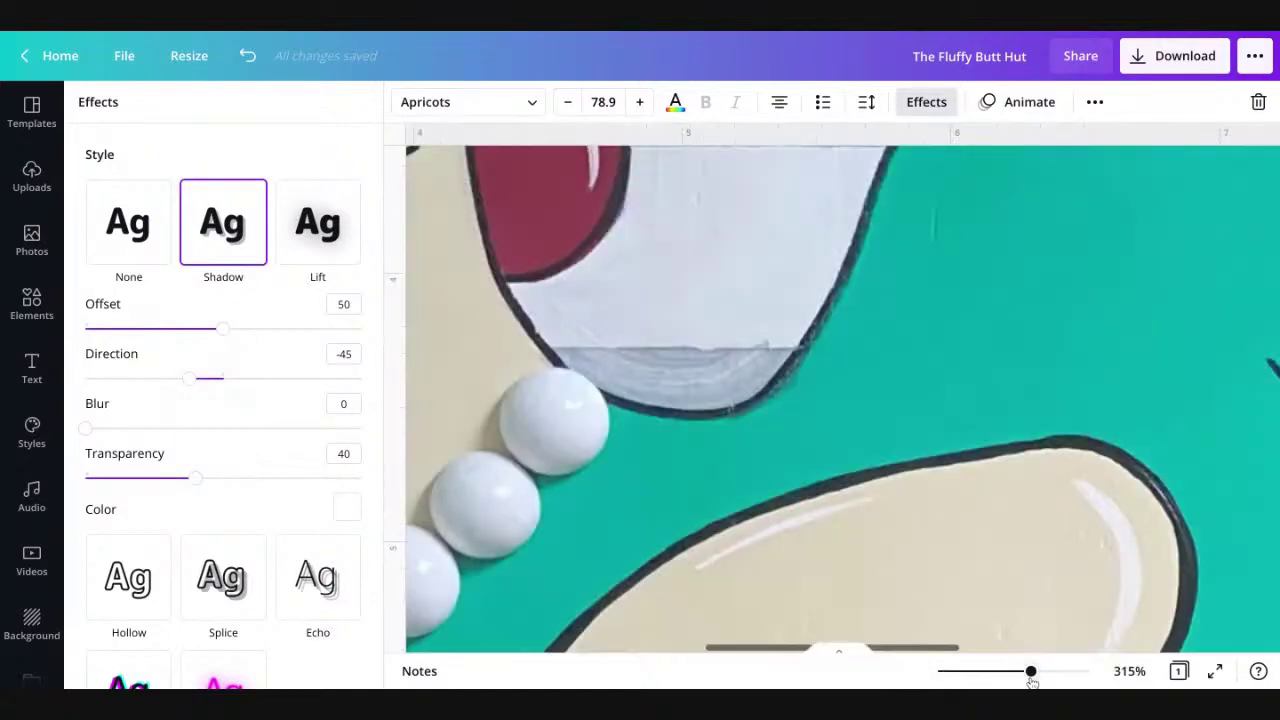
left_click_drag(1000, 673, 980, 673)
scroll(854, 297, "up", 5)
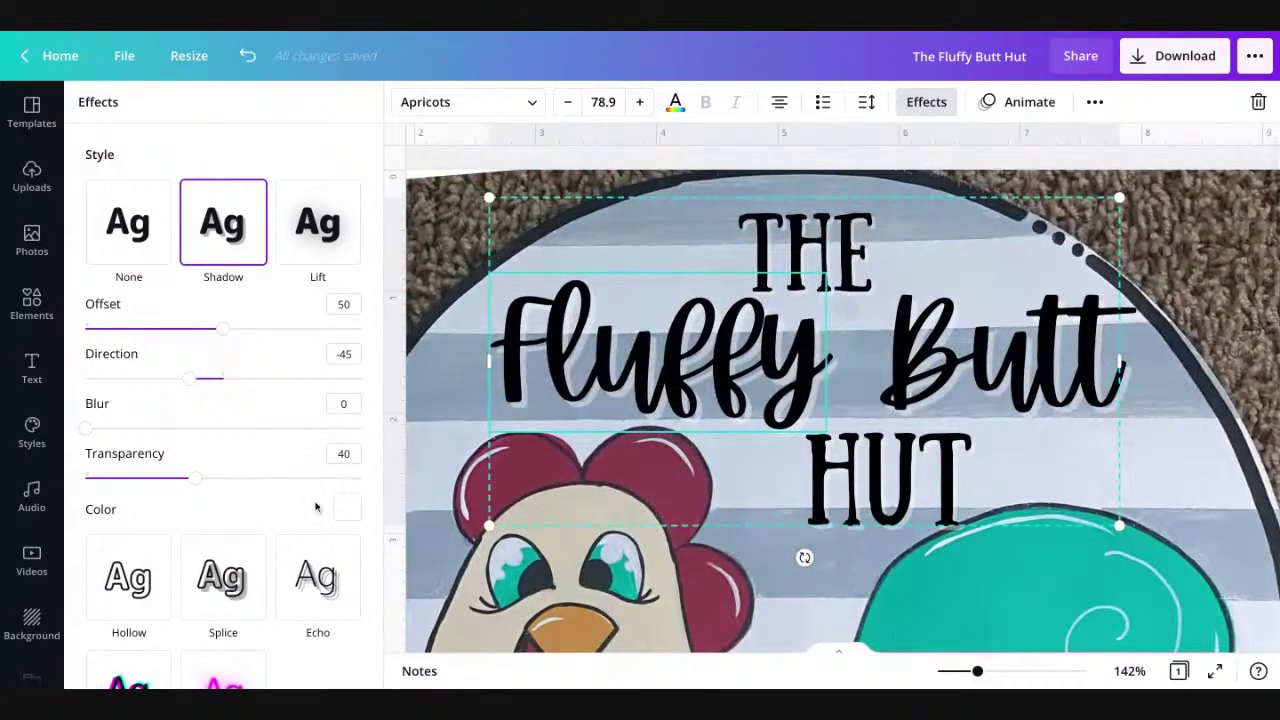
left_click_drag(198, 483, 361, 478)
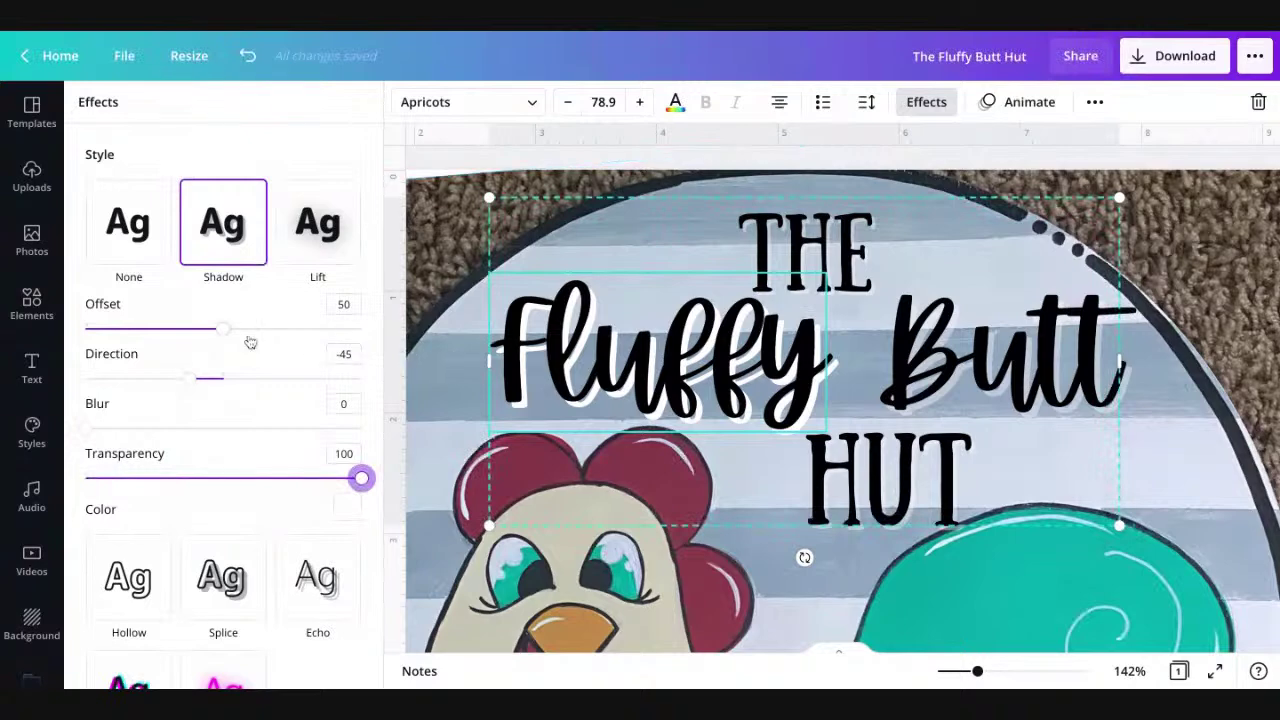
Step: Adjust the shadow offset of "Fluffy", trying 0, 44 and 52 and settling on 36
left_click_drag(217, 334, 216, 334)
key("Left")
key("Left")
key("Left")
key("Left")
key("Left")
key("Left")
key("Left")
key("Left")
key("Left")
key("Left")
key("Left")
key("Left")
key("Left")
key("Left")
key("Left")
key("Left")
key("Left")
key("Left")
key("Left")
key("Left")
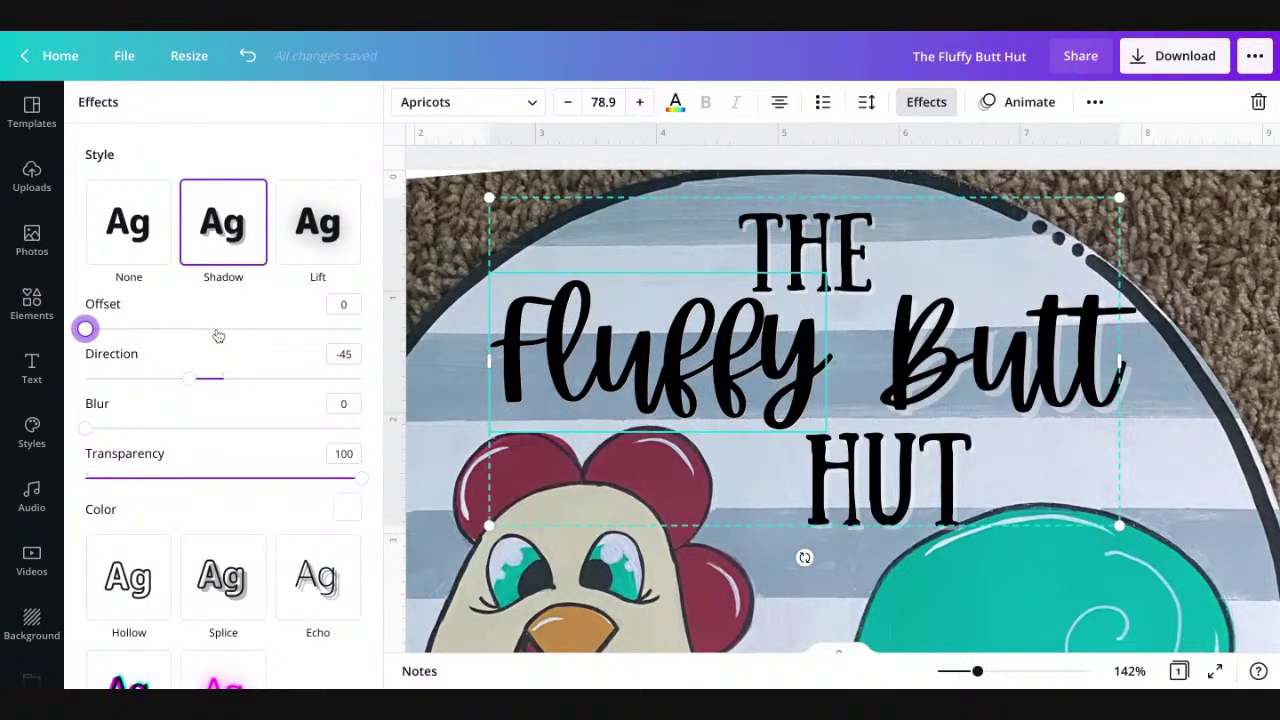
left_click_drag(85, 328, 207, 328)
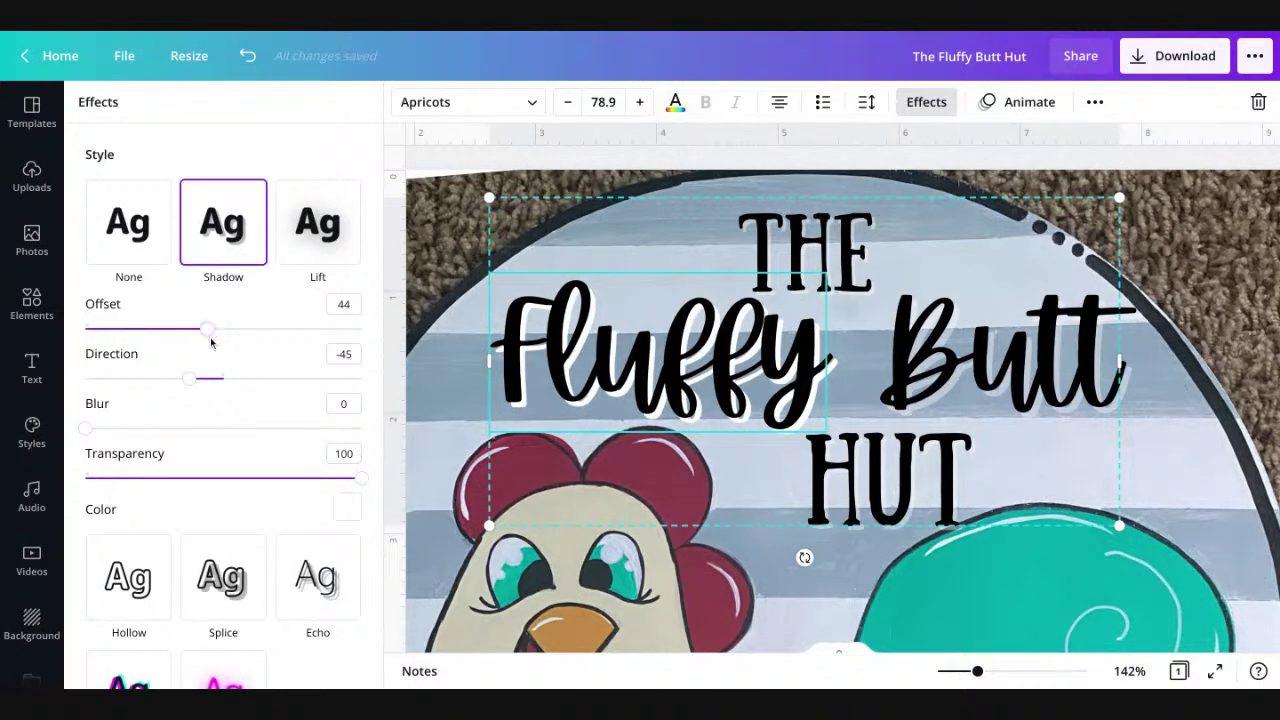
key("Right")
key("Right")
key("Right")
key("Right")
key("Right")
key("Right")
key("Right")
key("Right")
key("Right")
key("Right")
key("Right")
key("Right")
key("Right")
key("Right")
key("Right")
key("Right")
key("Right")
key("Right")
key("Right")
key("Right")
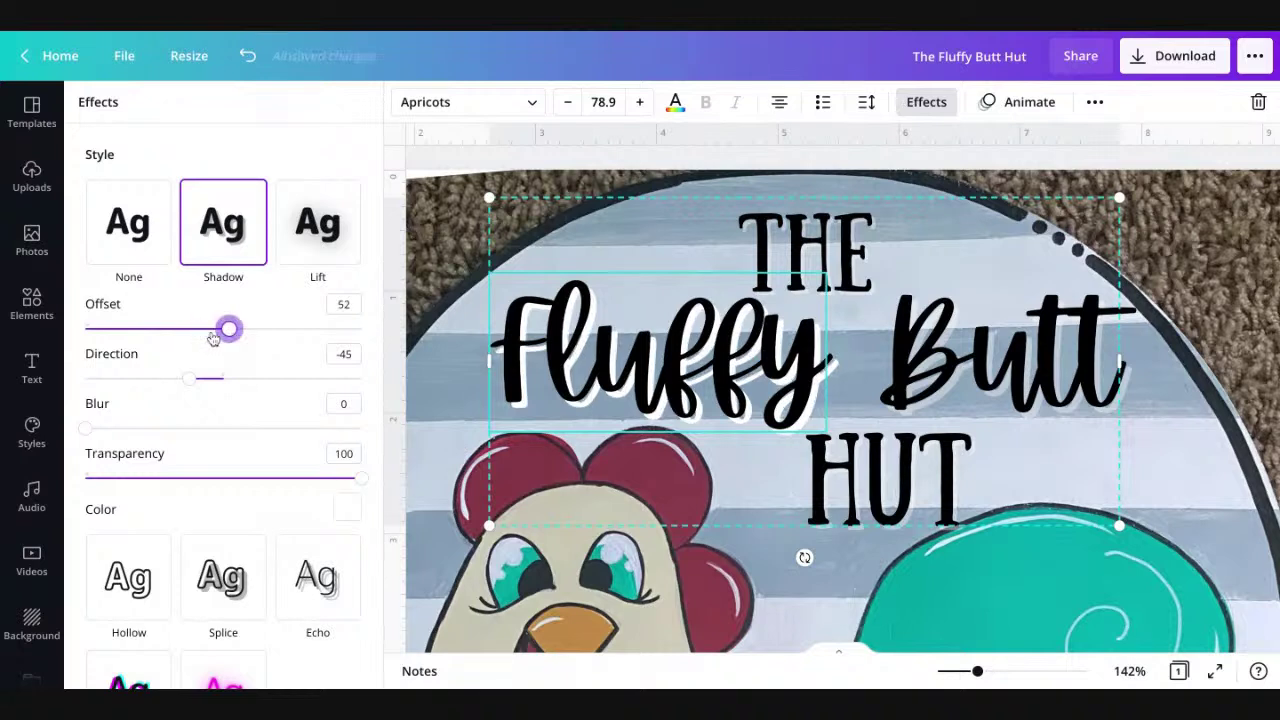
key("Left")
key("Left")
key("Left")
key("Left")
key("Left")
key("Left")
key("Left")
key("Left")
key("Left")
key("Left")
key("Left")
key("Left")
key("Left")
key("Left")
key("Left")
key("Left")
key("Left")
key("Left")
key("Left")
key("Left")
key("Left")
key("Left")
key("Left")
key("Left")
key("Left")
key("Left")
key("Left")
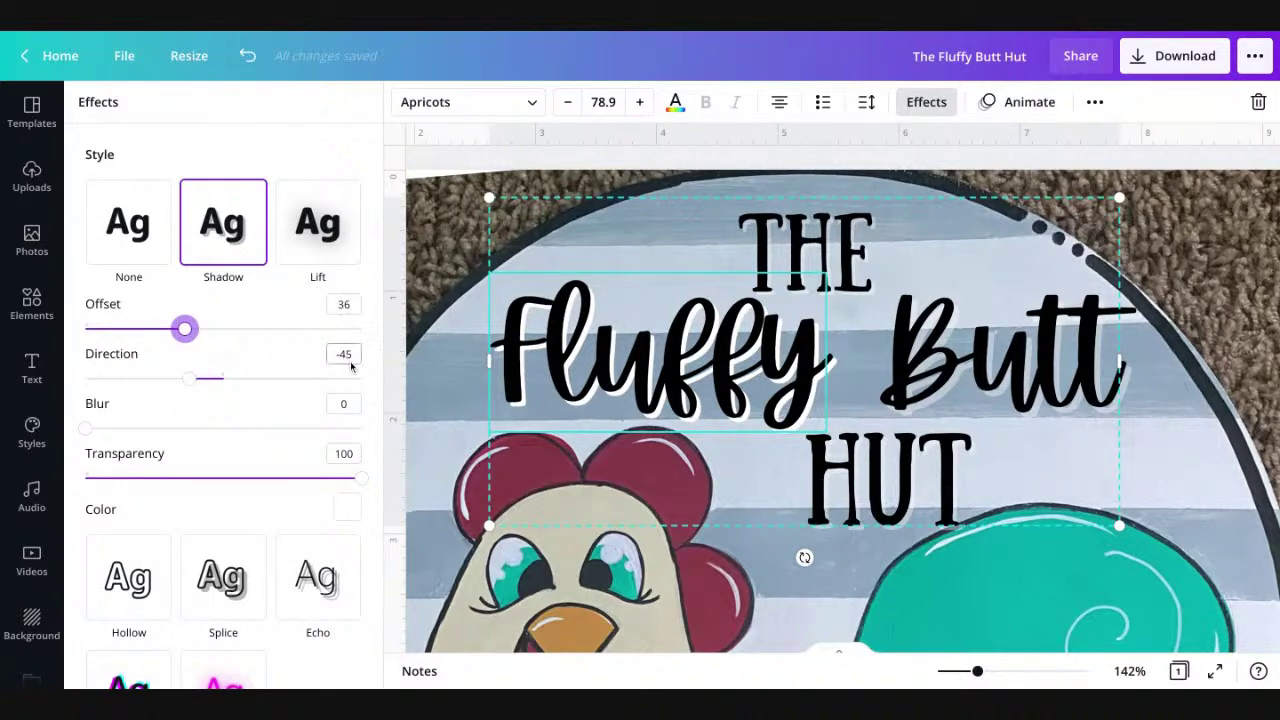
Step: Set the shadow of "THE" to transparency 100 and offset 36
left_click(795, 247)
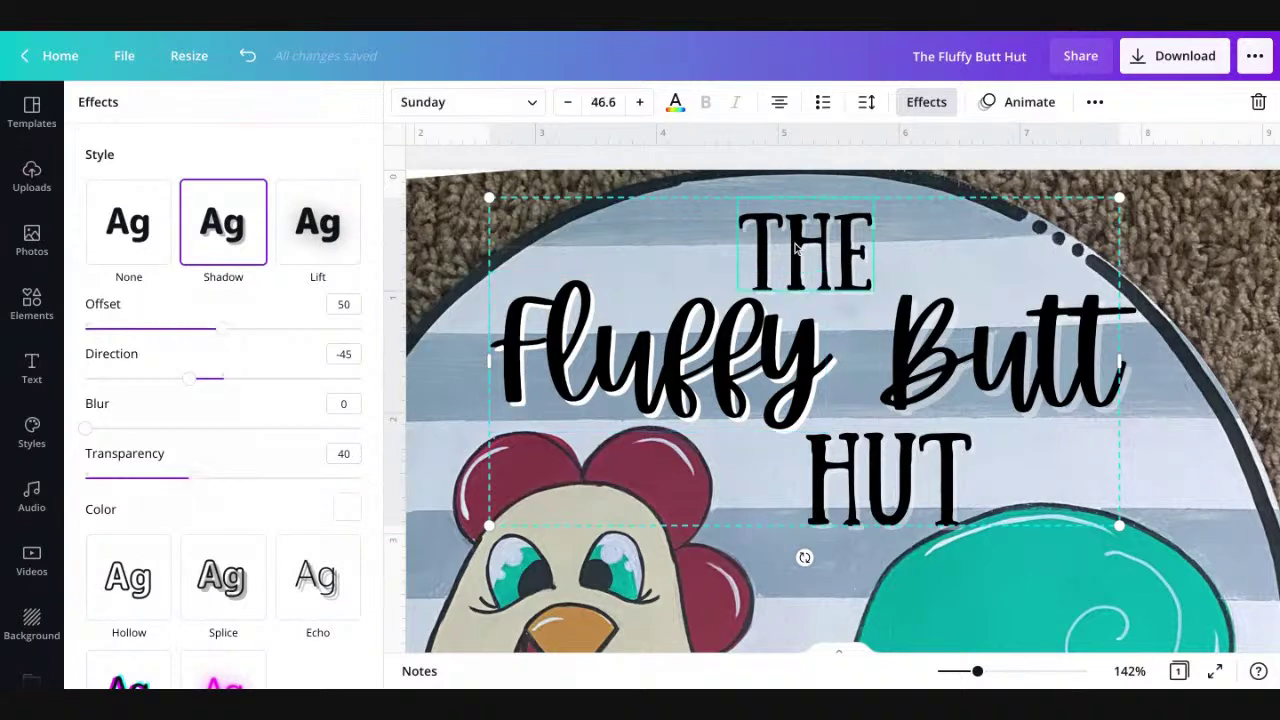
left_click_drag(190, 484, 362, 479)
left_click(344, 304)
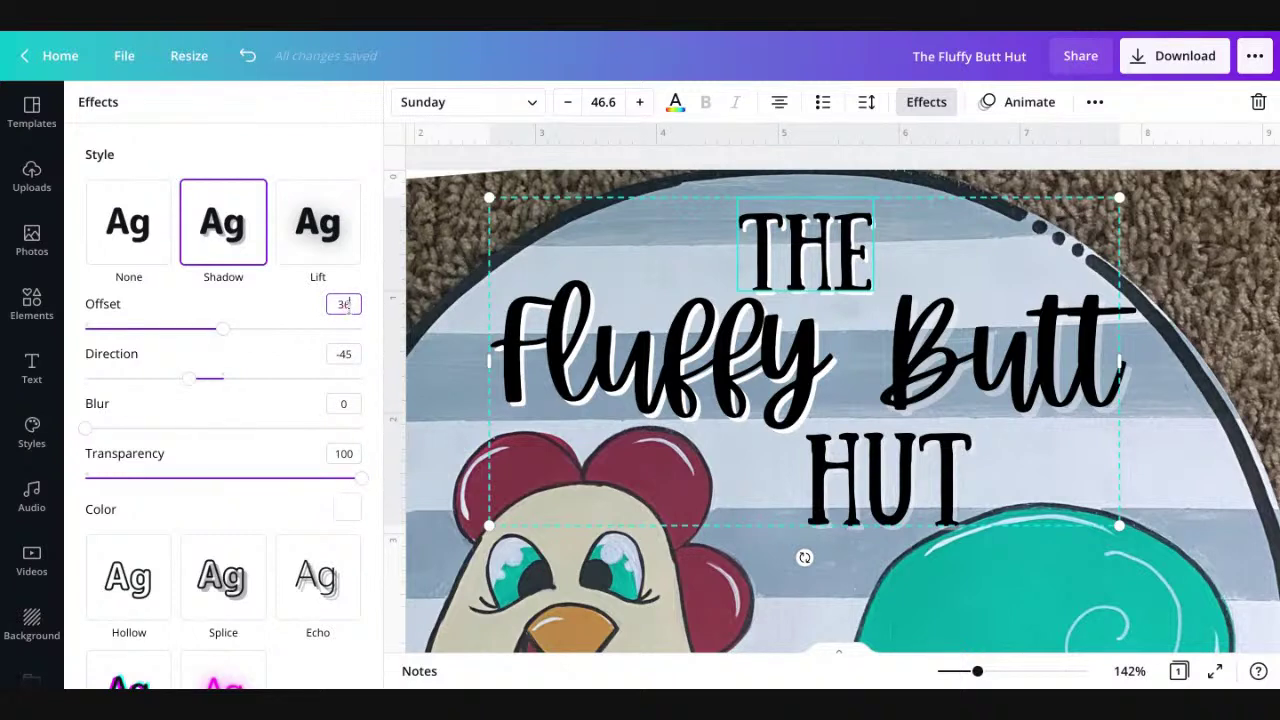
Step: Set the shadow of "Butt" to offset 36 and enter a transparency of 100
left_click(936, 368)
left_click(350, 305)
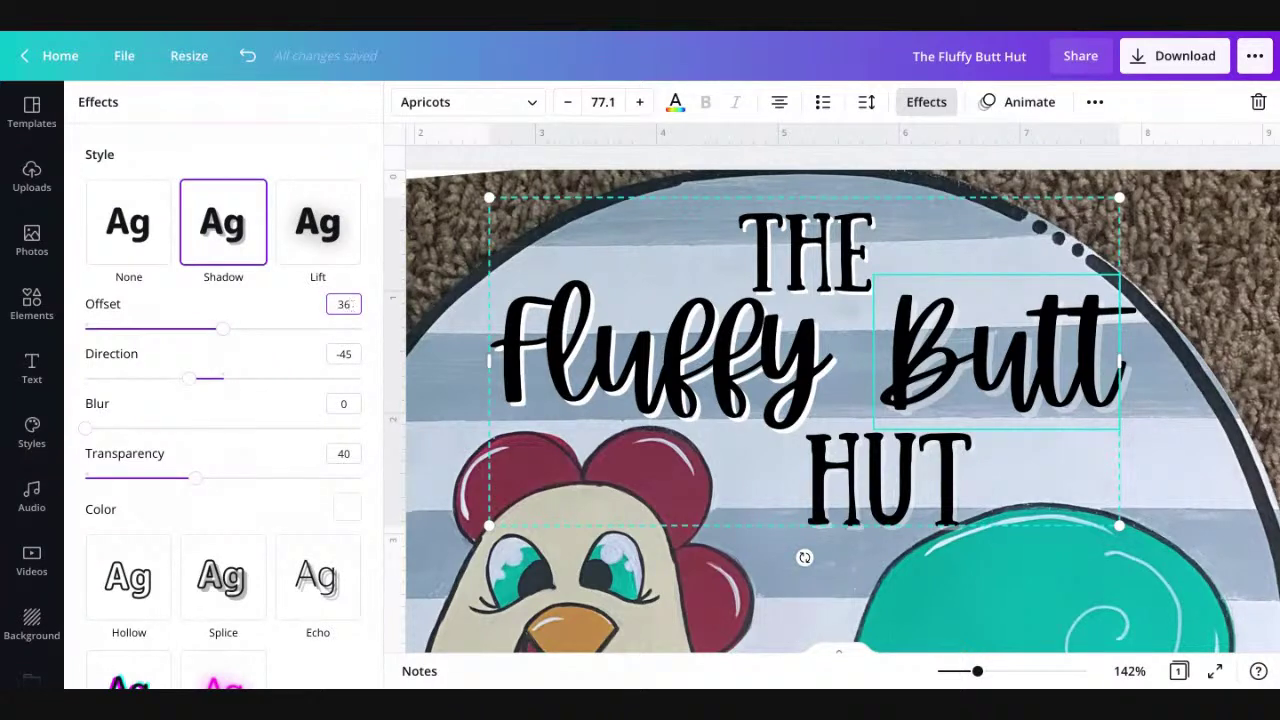
left_click(334, 453)
type("100")
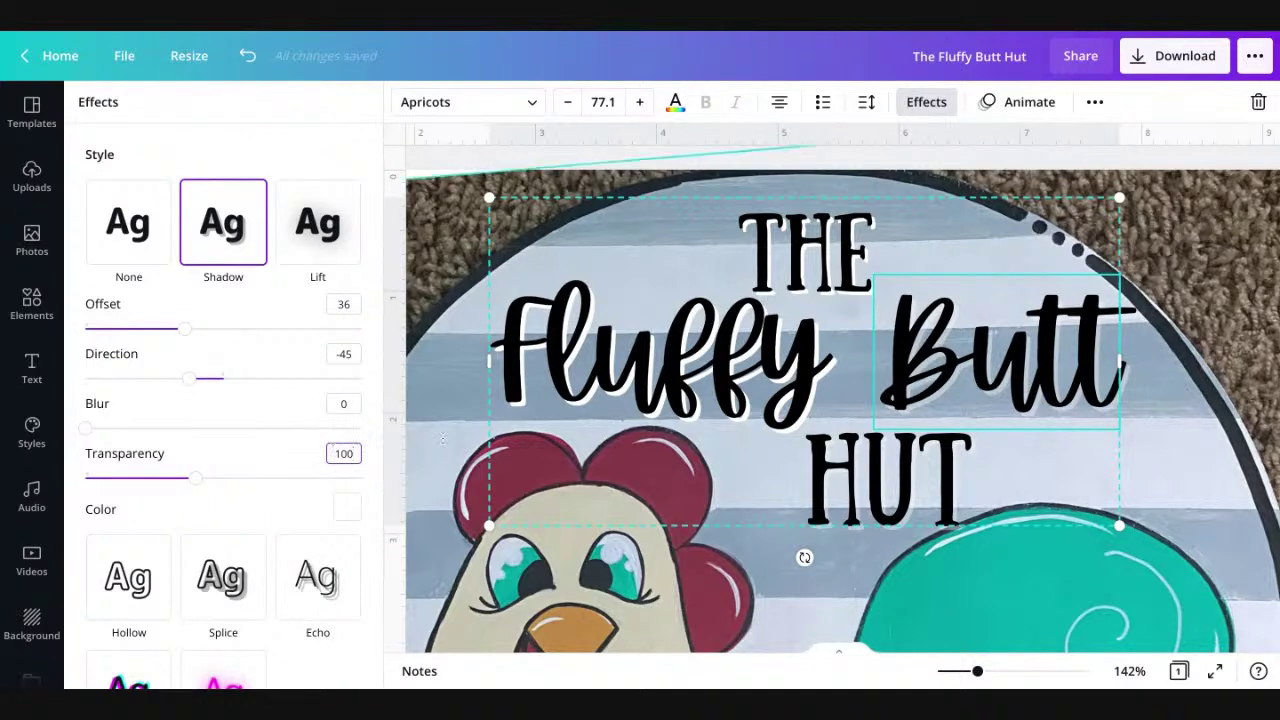
Step: Set the shadow of "HUT" to offset 36 and transparency 100
left_click(903, 472)
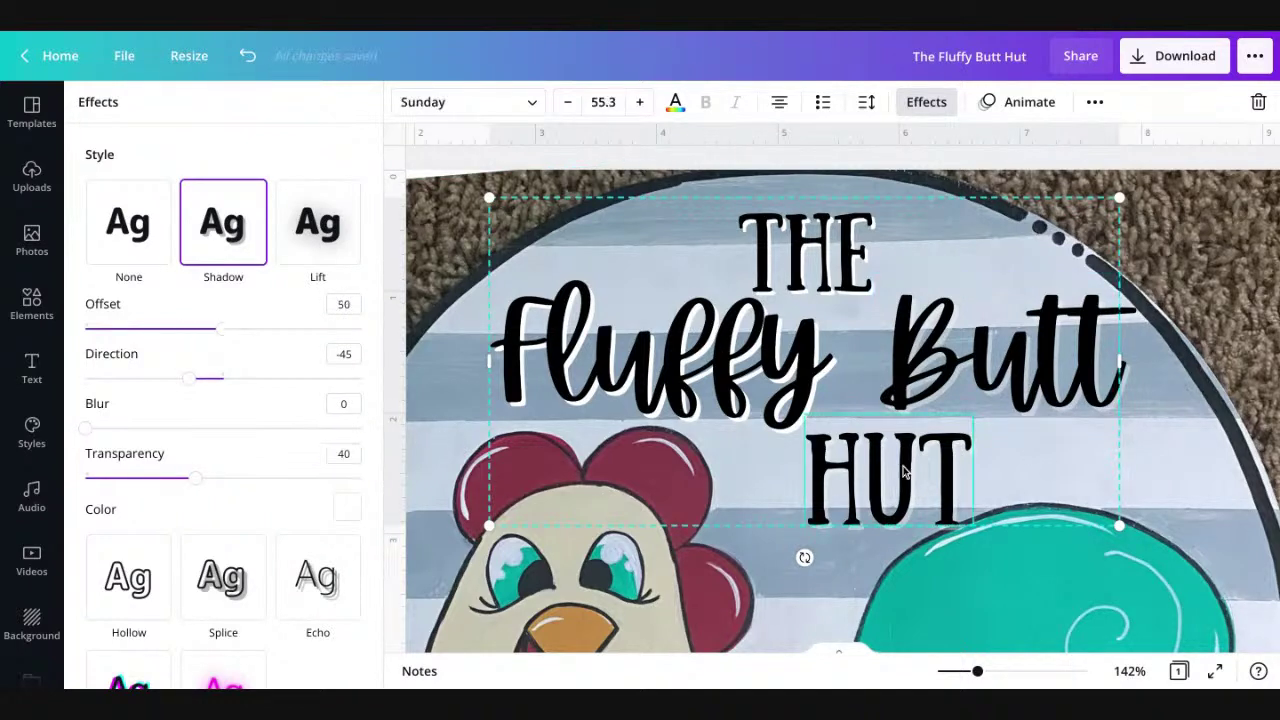
left_click(343, 304)
key("Return")
left_click(350, 454)
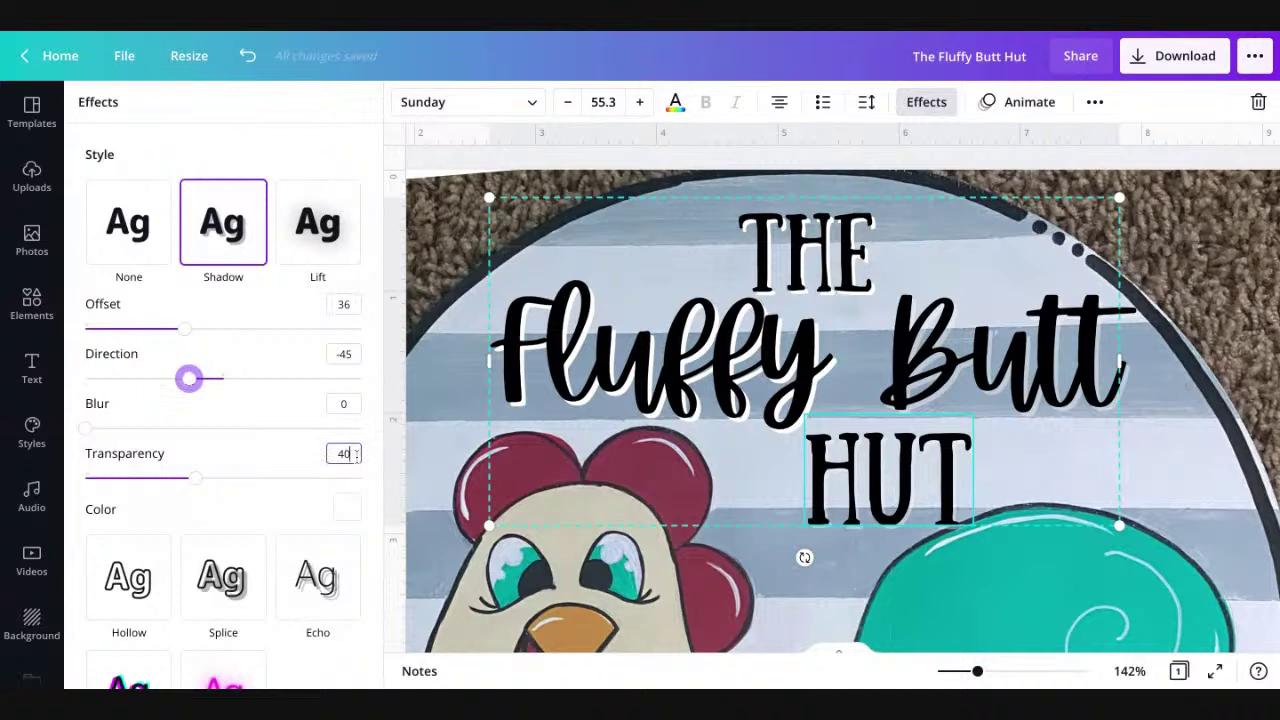
type("100")
key("Return")
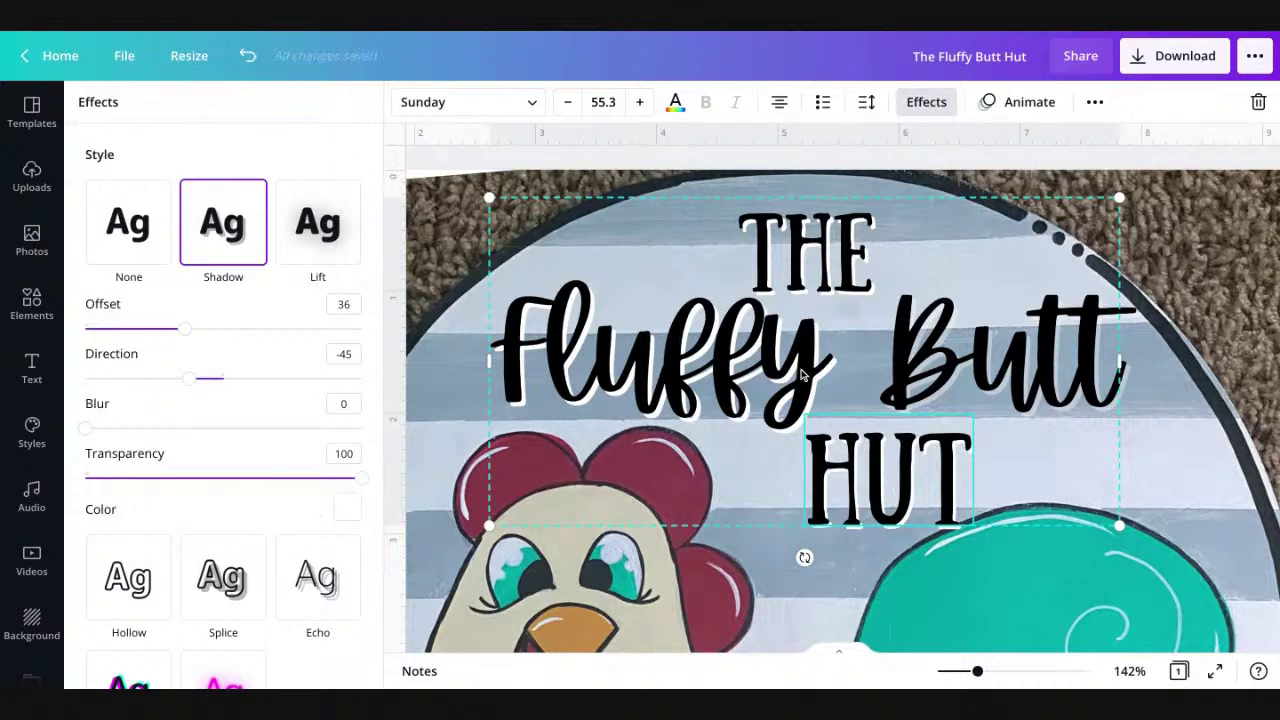
Step: Set the shadow transparency of "Butt" to 100
left_click(860, 476)
left_click(893, 350)
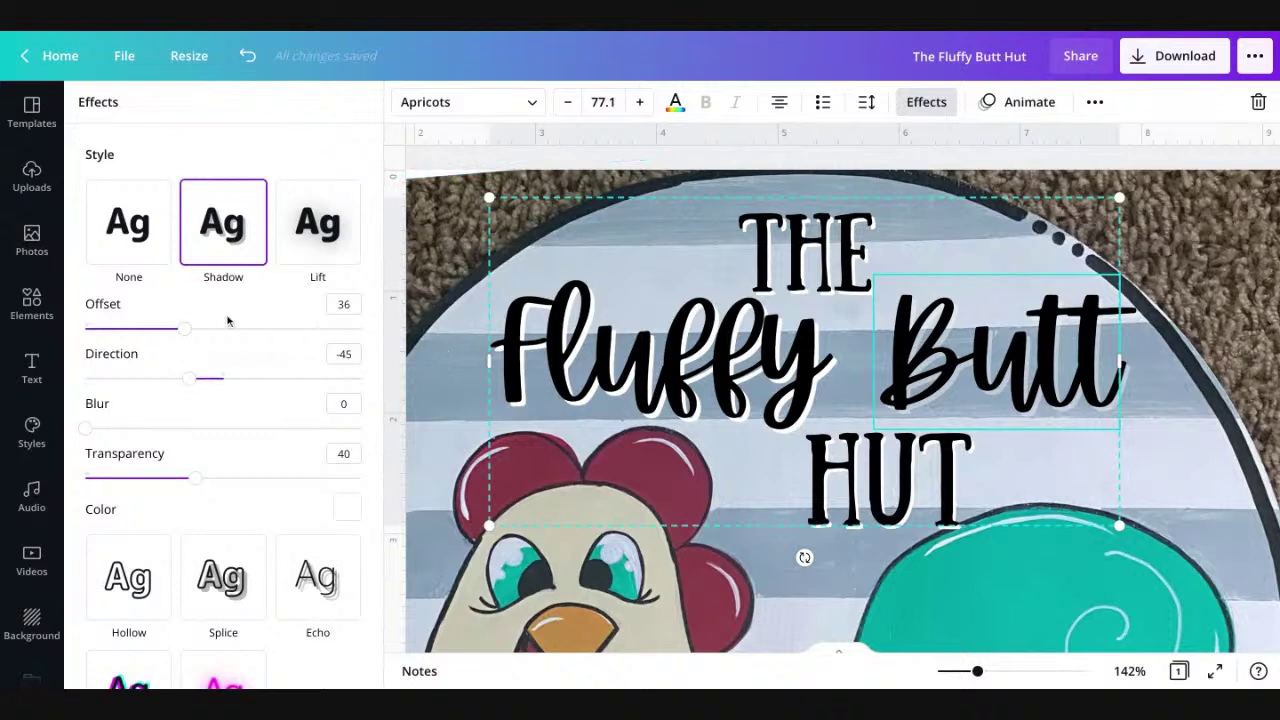
left_click_drag(196, 478, 361, 478)
Step: Increase the shadow offset of "HUT" to 61 and of "THE" to 62
left_click(875, 466)
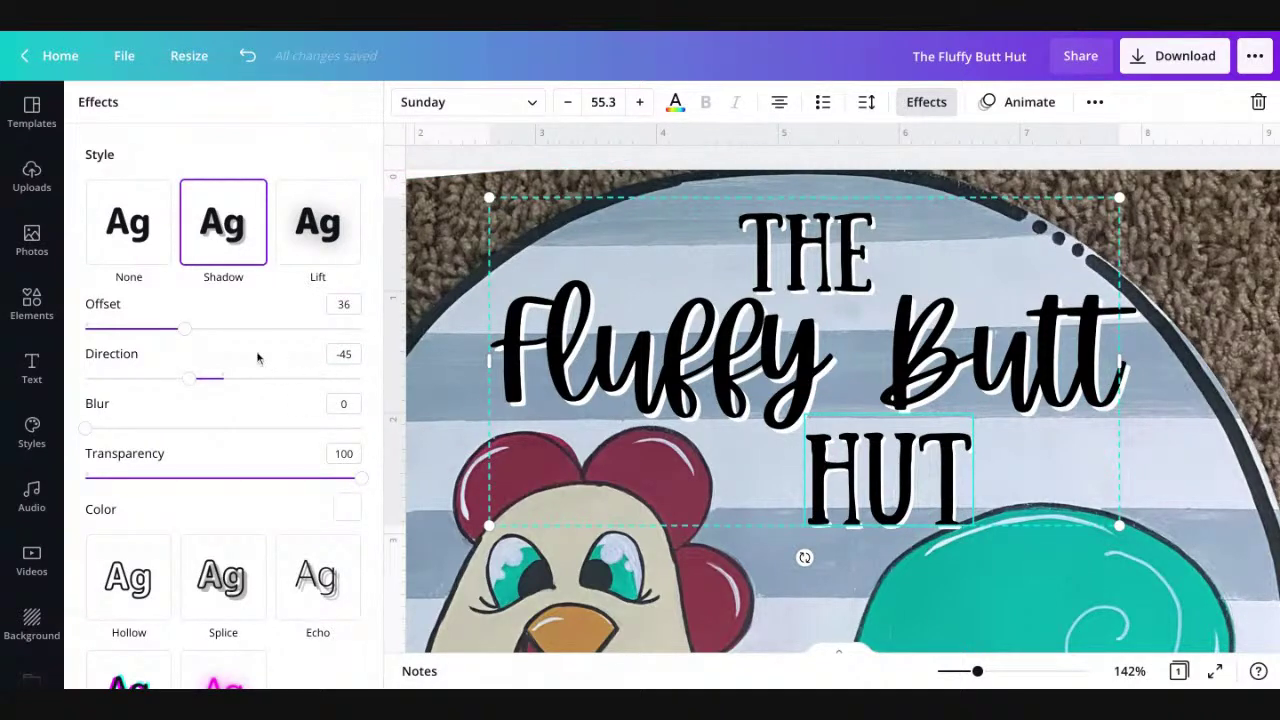
left_click_drag(184, 328, 254, 329)
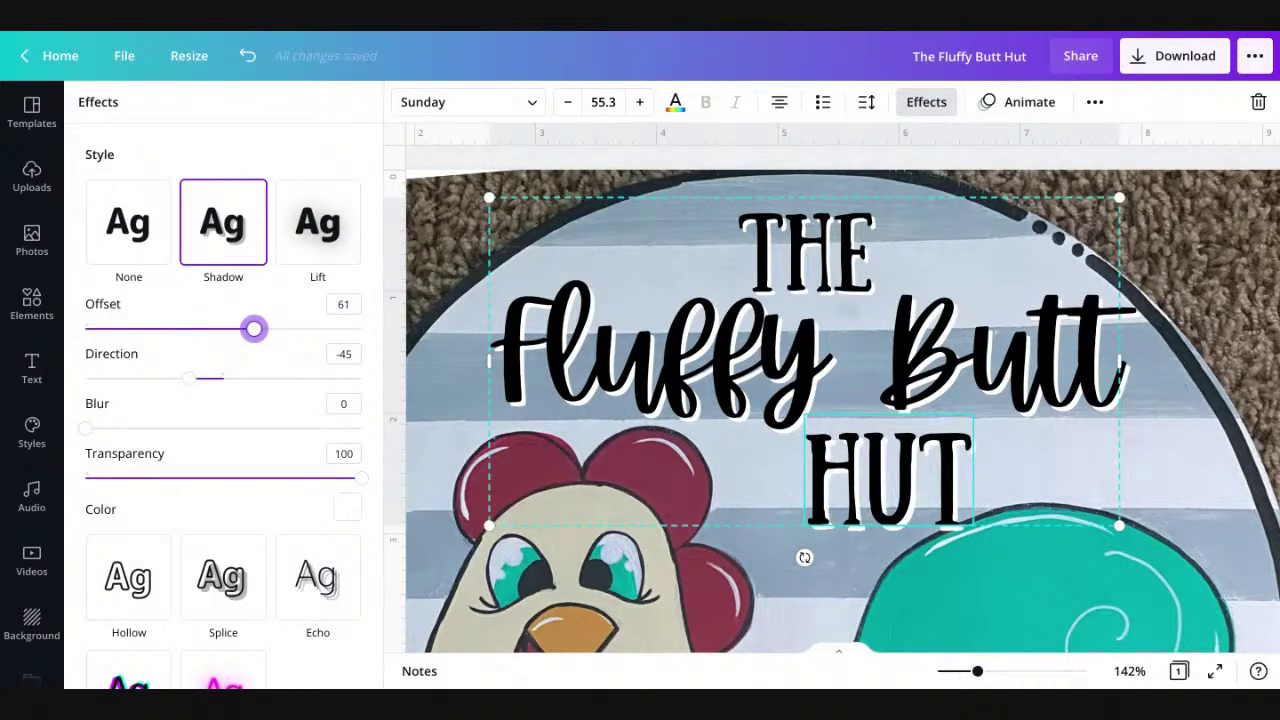
mouse_move(251, 328)
left_mouse_down()
mouse_move(223, 329)
mouse_move(257, 329)
left_mouse_up()
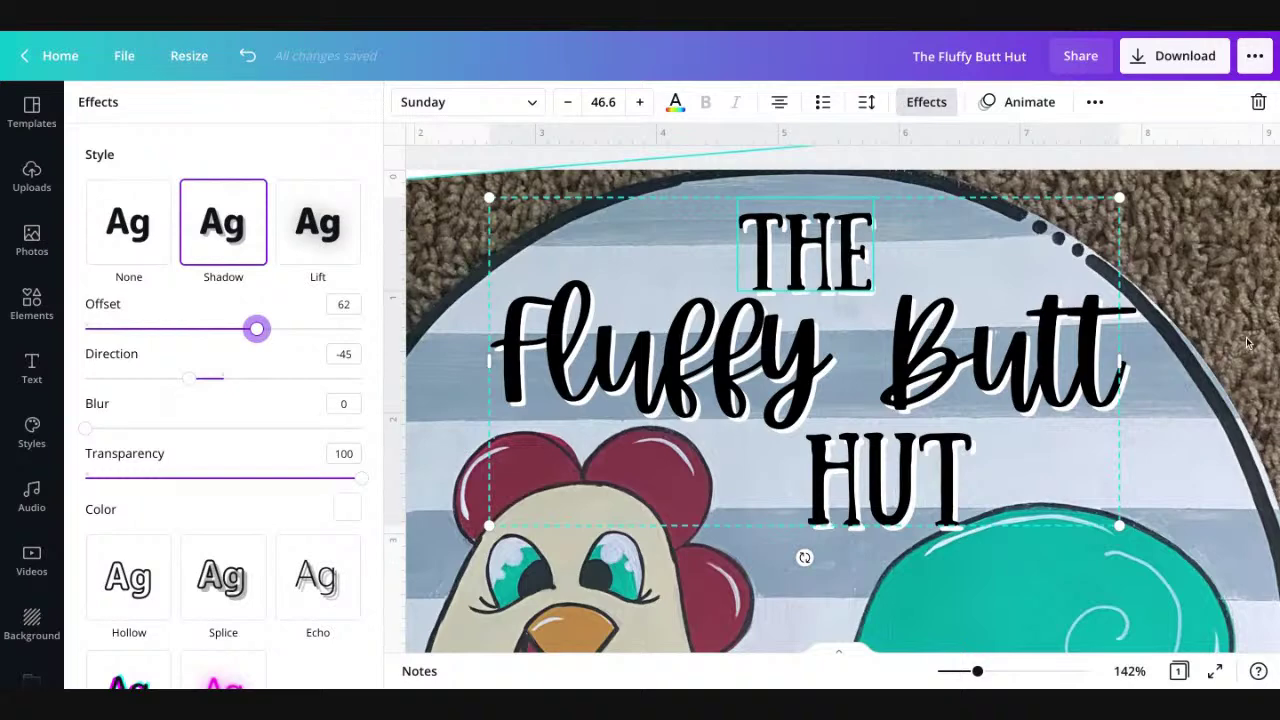
left_click(1194, 347)
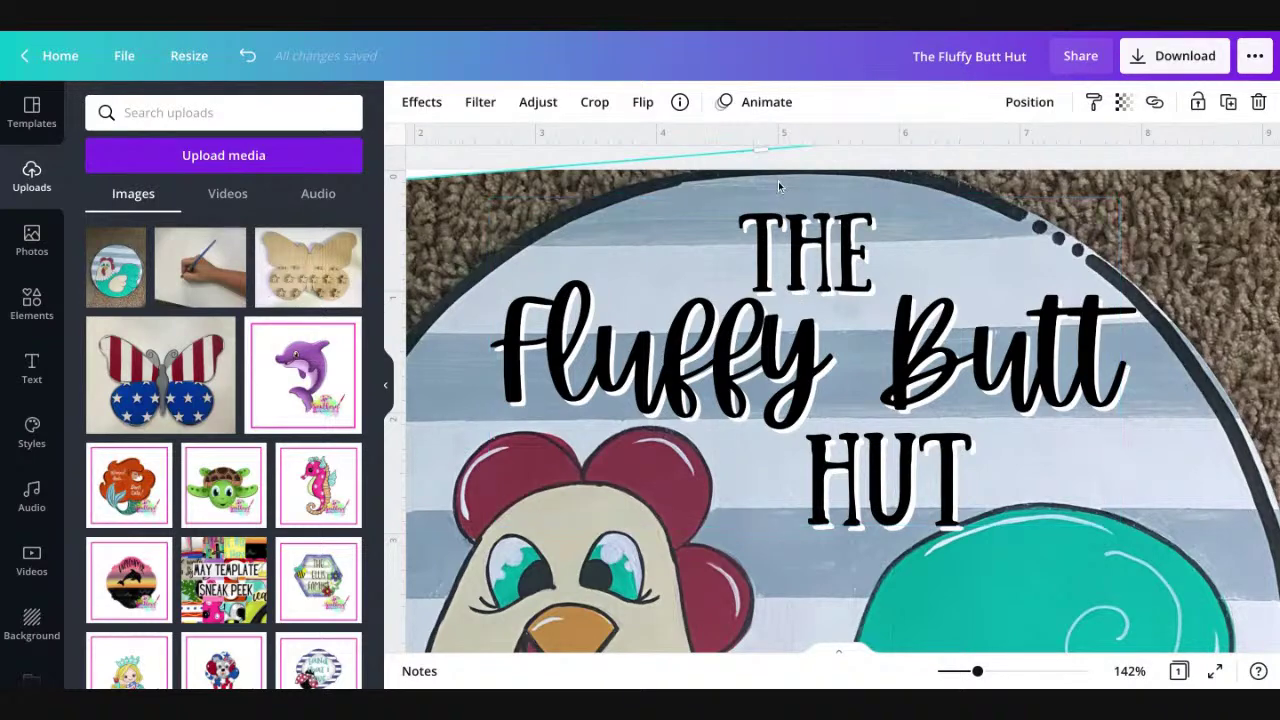
Step: Try bright yellow, light aqua and soft yellow as the shadow color of "THE"
left_click(773, 270)
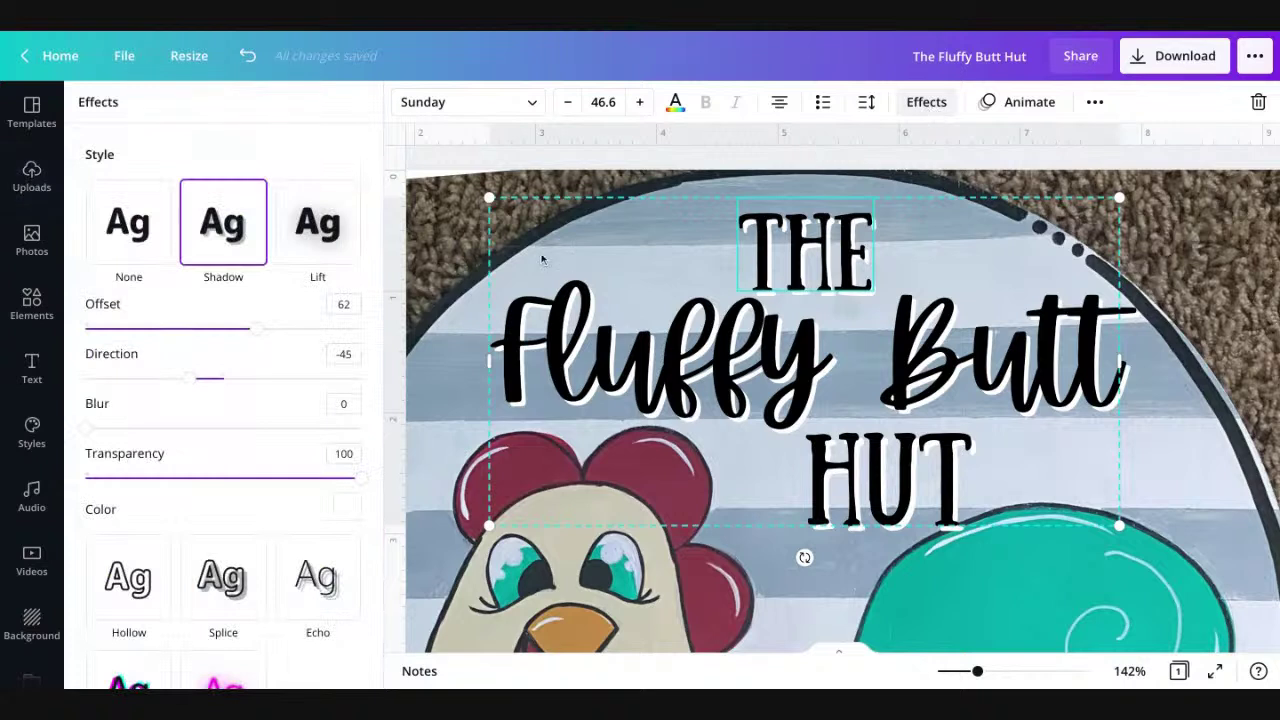
scroll(330, 385, "down", 2)
left_click(340, 428)
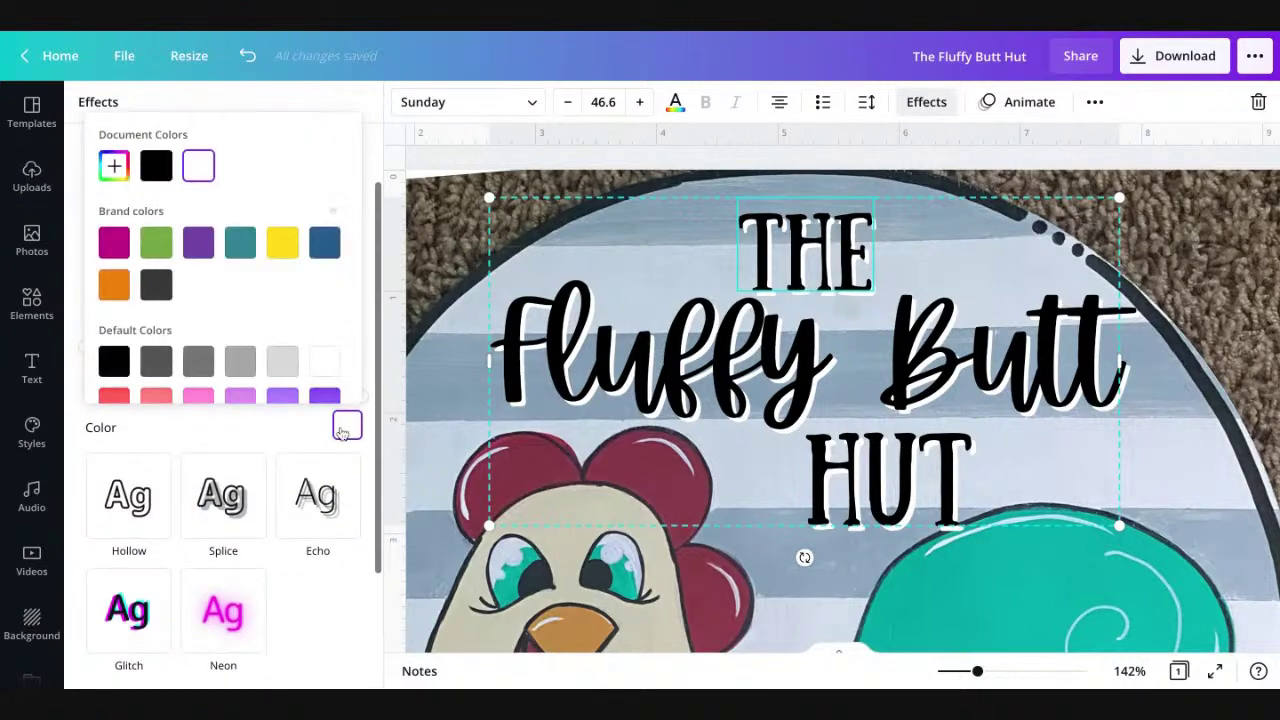
left_click(286, 249)
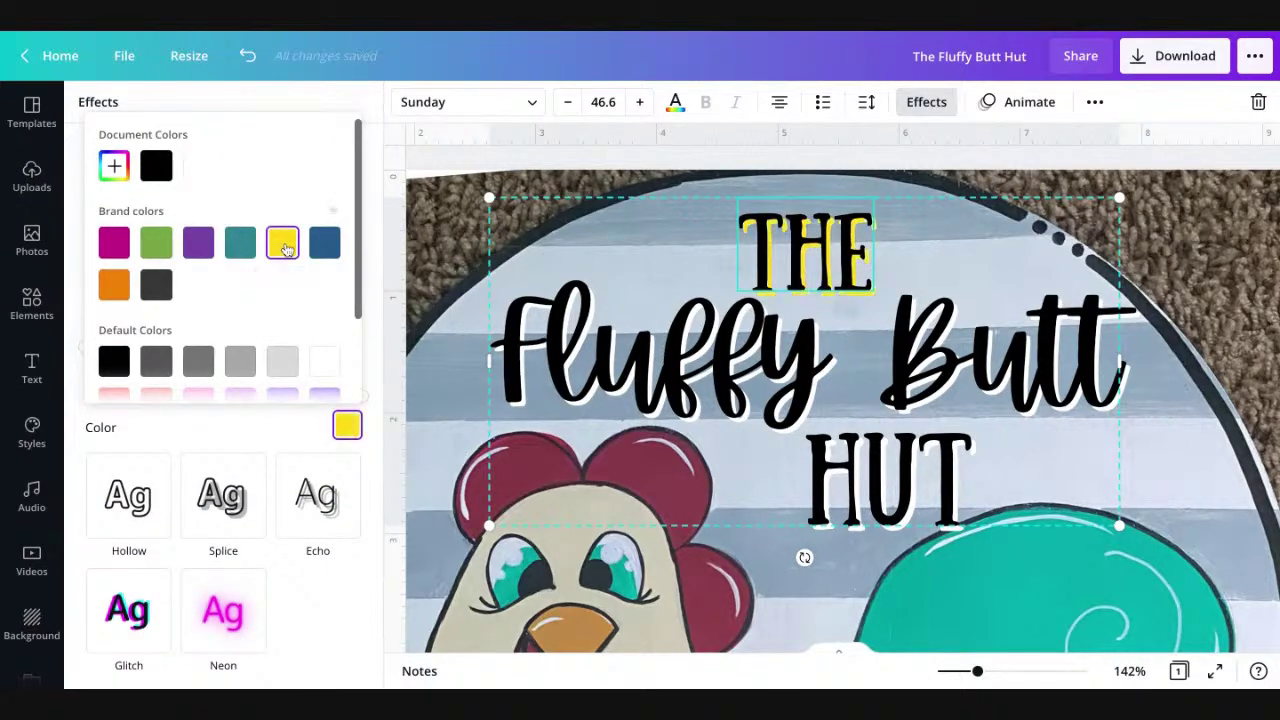
scroll(300, 330, "down", 2)
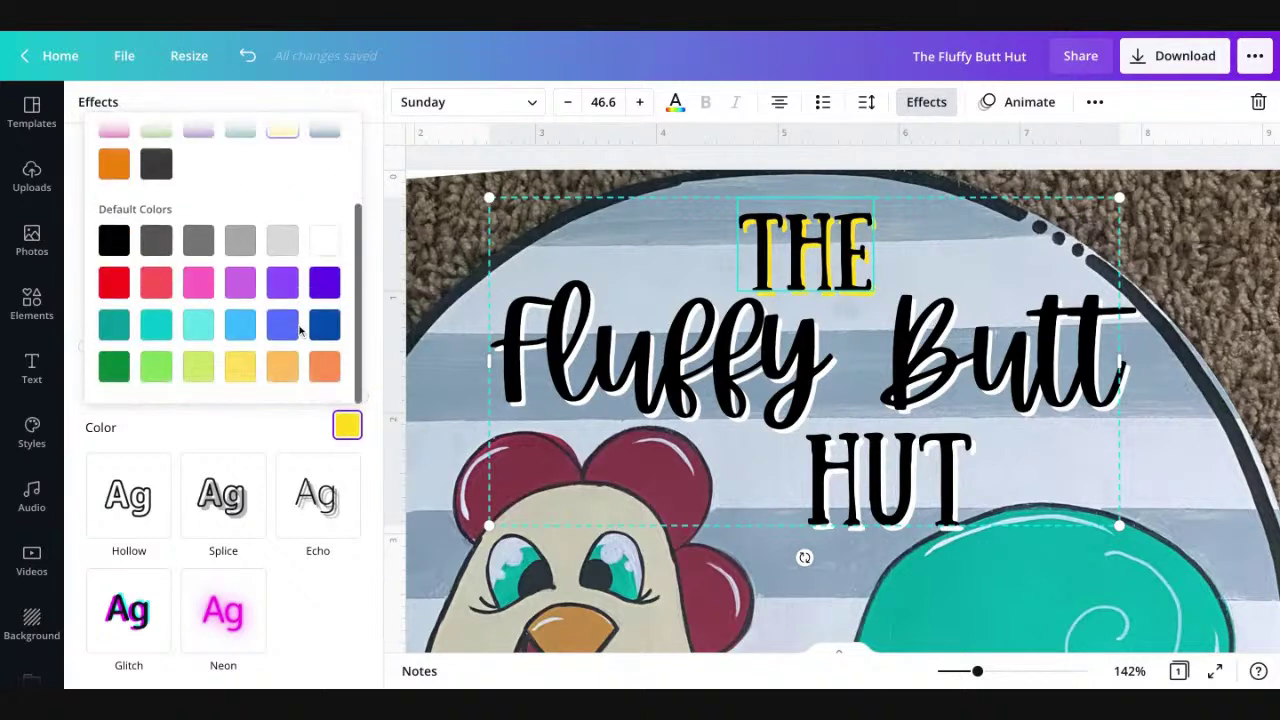
left_click(191, 324)
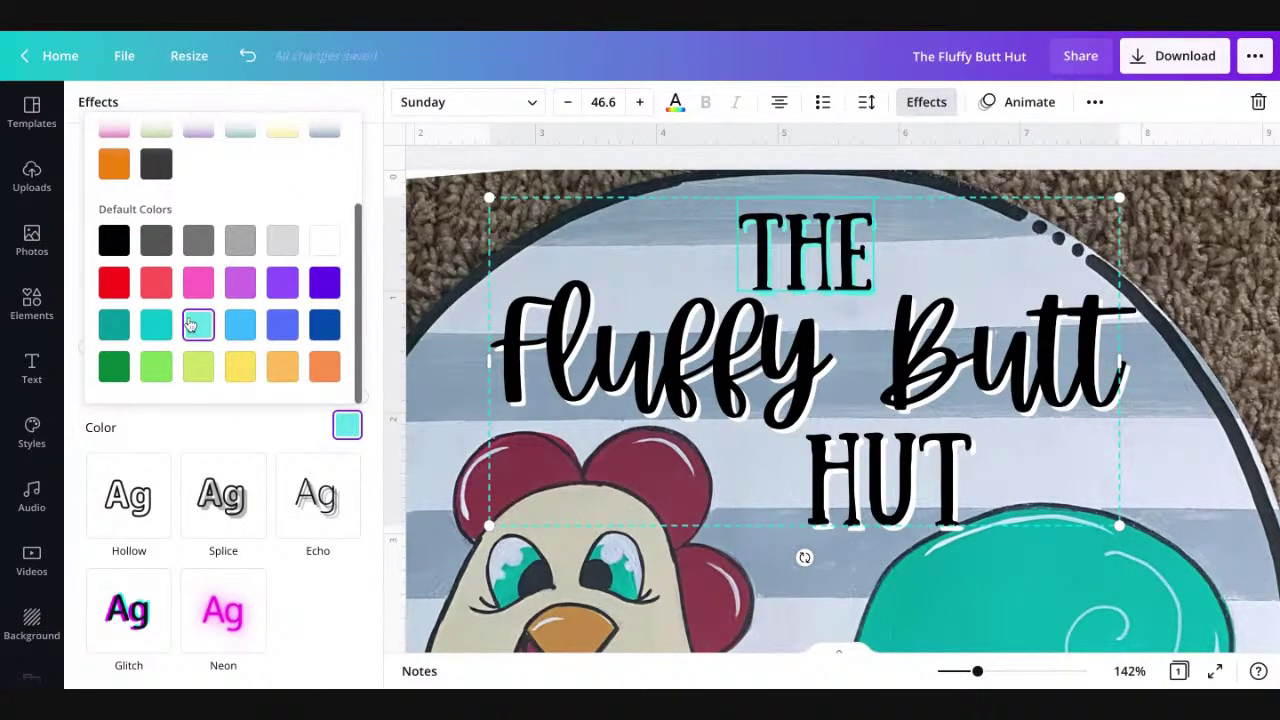
left_click(239, 367)
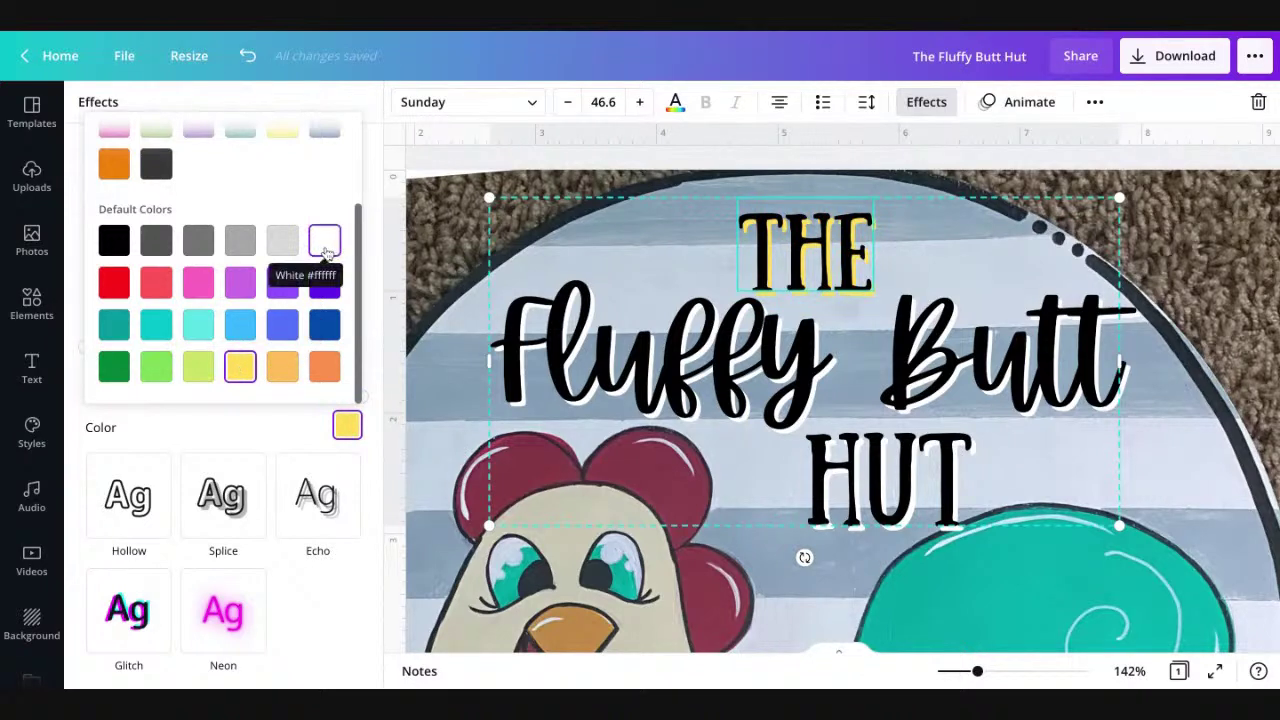
Step: Try yellow, dark magenta and pink as the shadow color of "Fluffy"
left_click(576, 318)
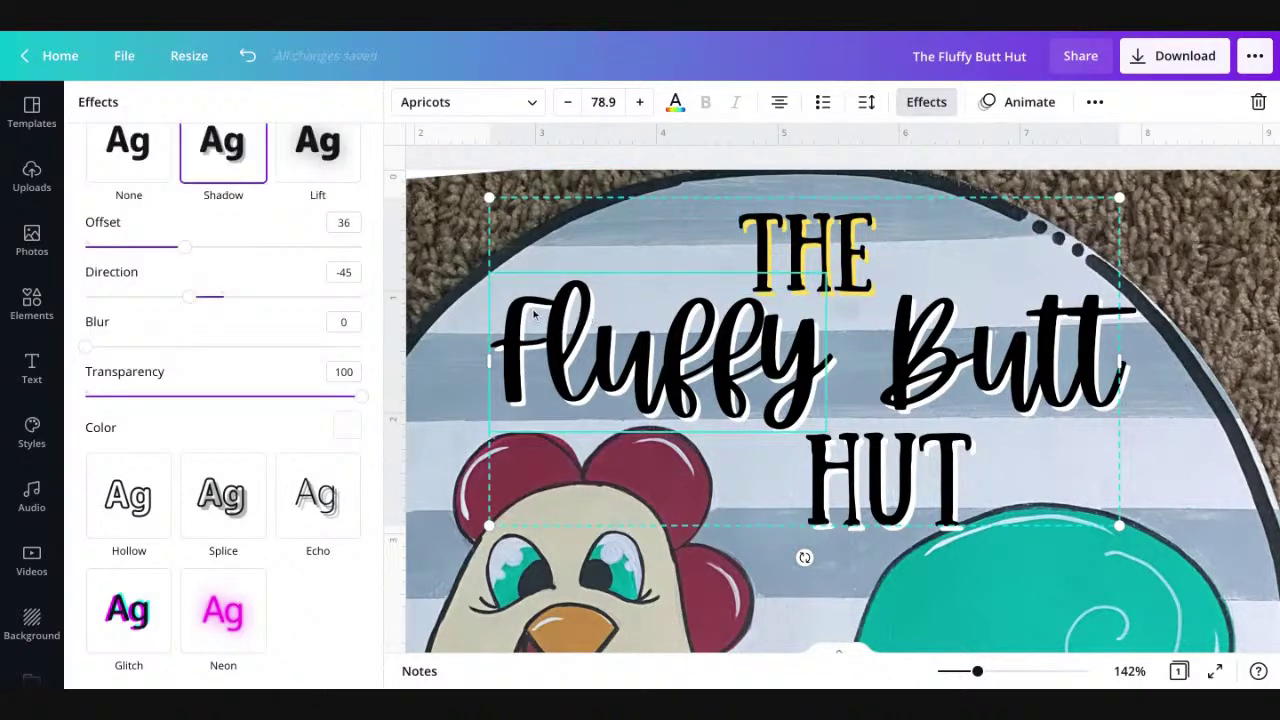
left_click(340, 426)
left_click(282, 243)
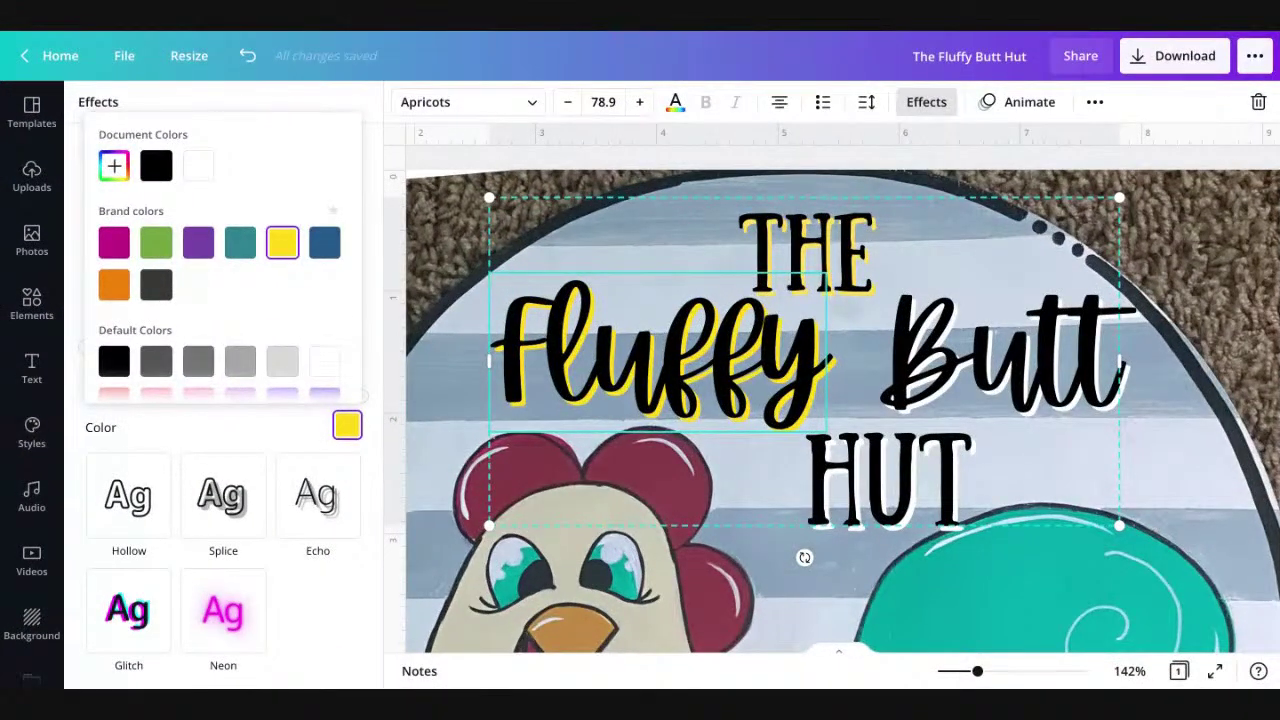
left_click(115, 246)
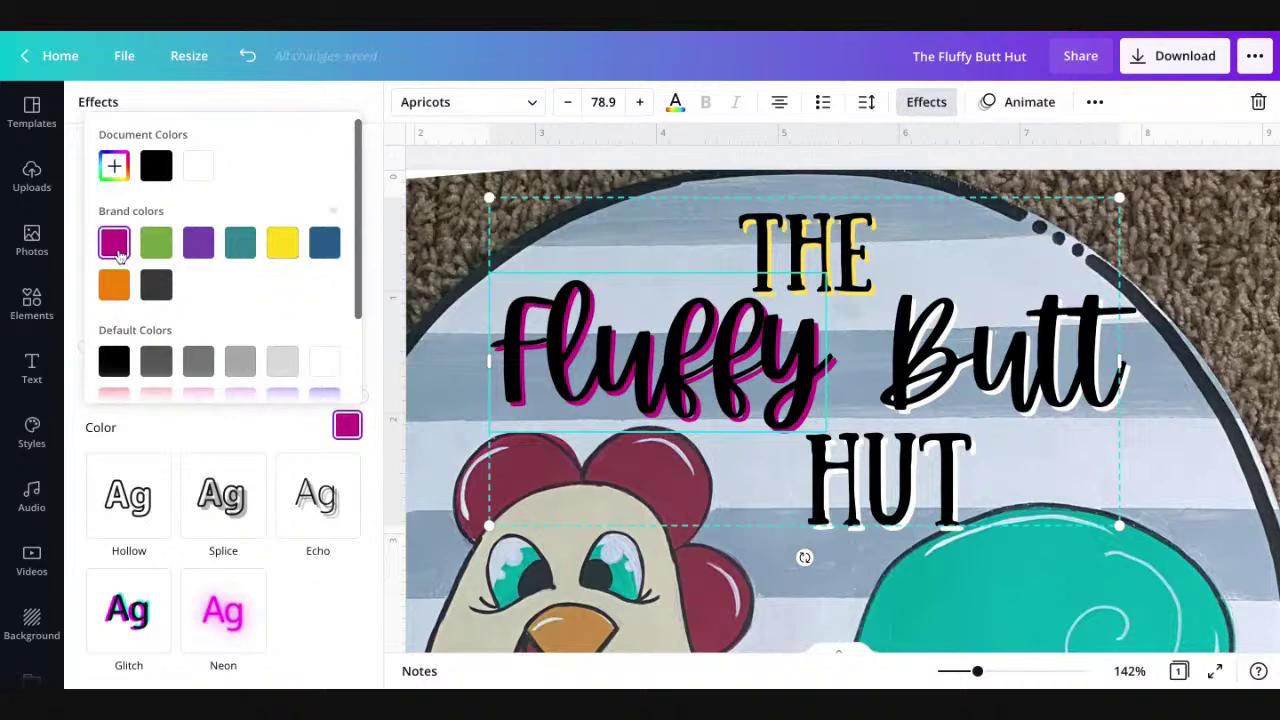
scroll(190, 300, "down", 3)
left_click(195, 297)
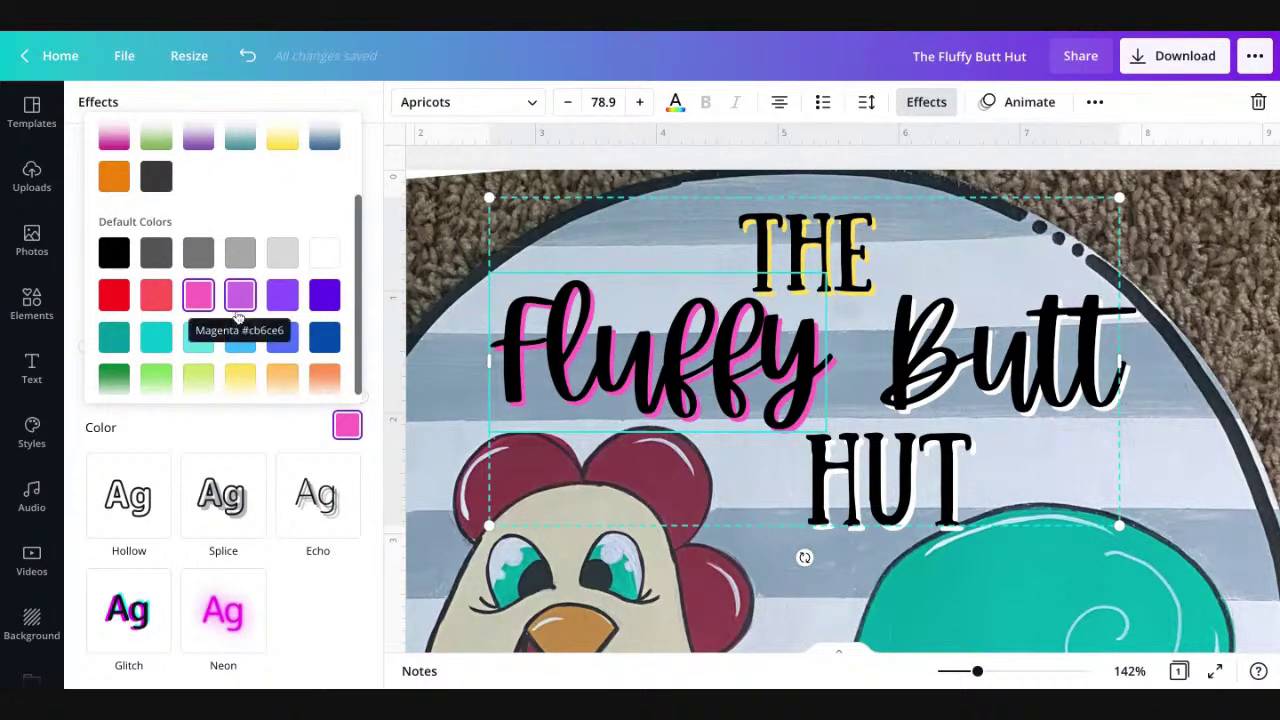
scroll(240, 292, "down", 1)
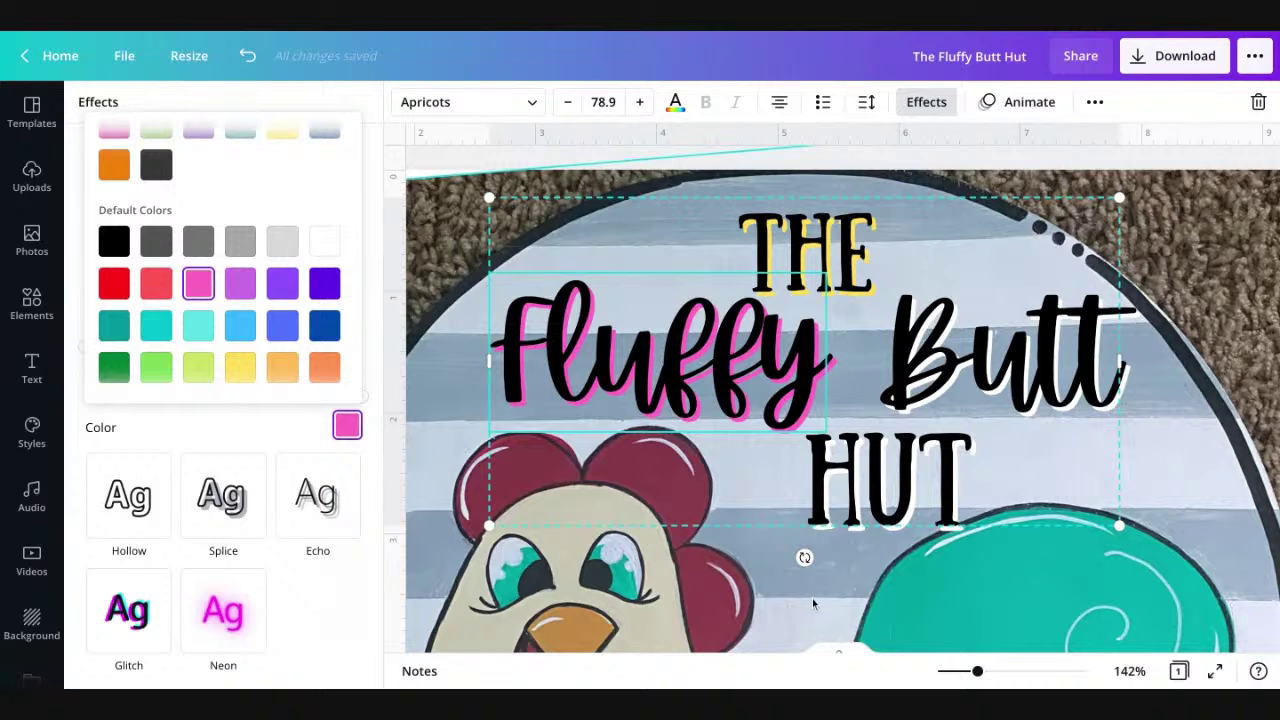
Step: Set the shadow colors of "Fluffy" and "THE" back to white
left_click(324, 243)
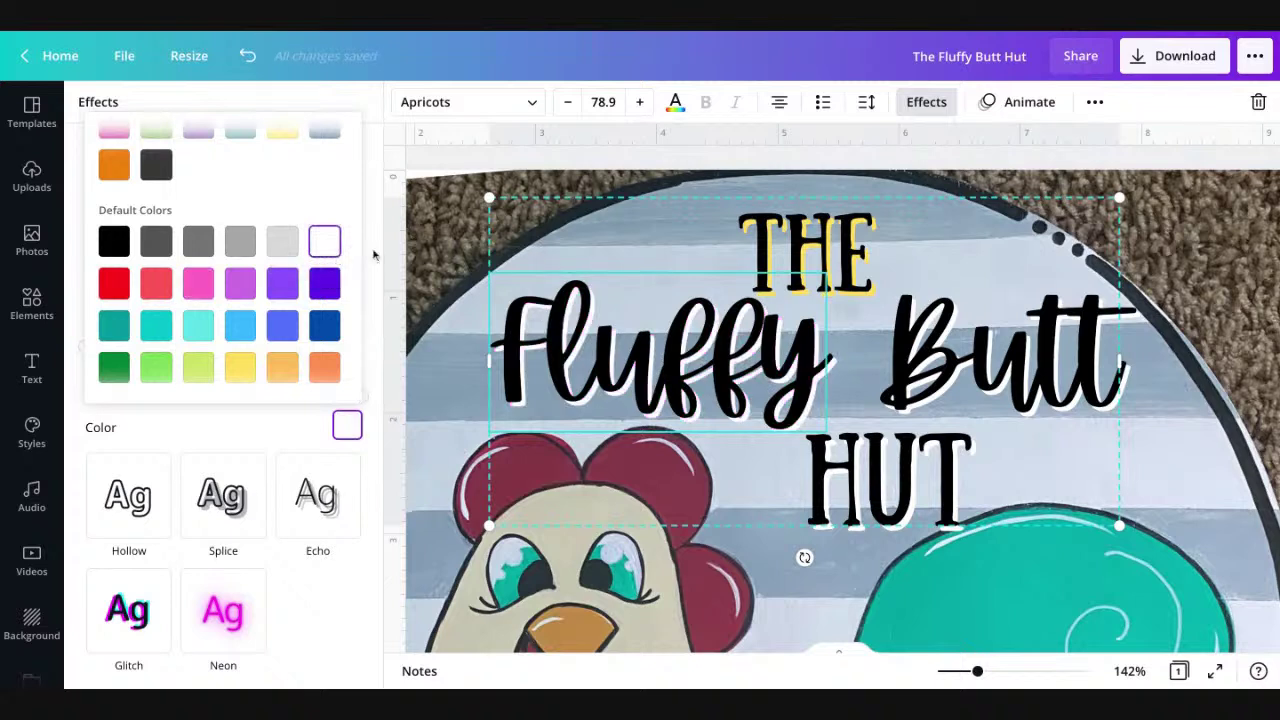
left_click(795, 243)
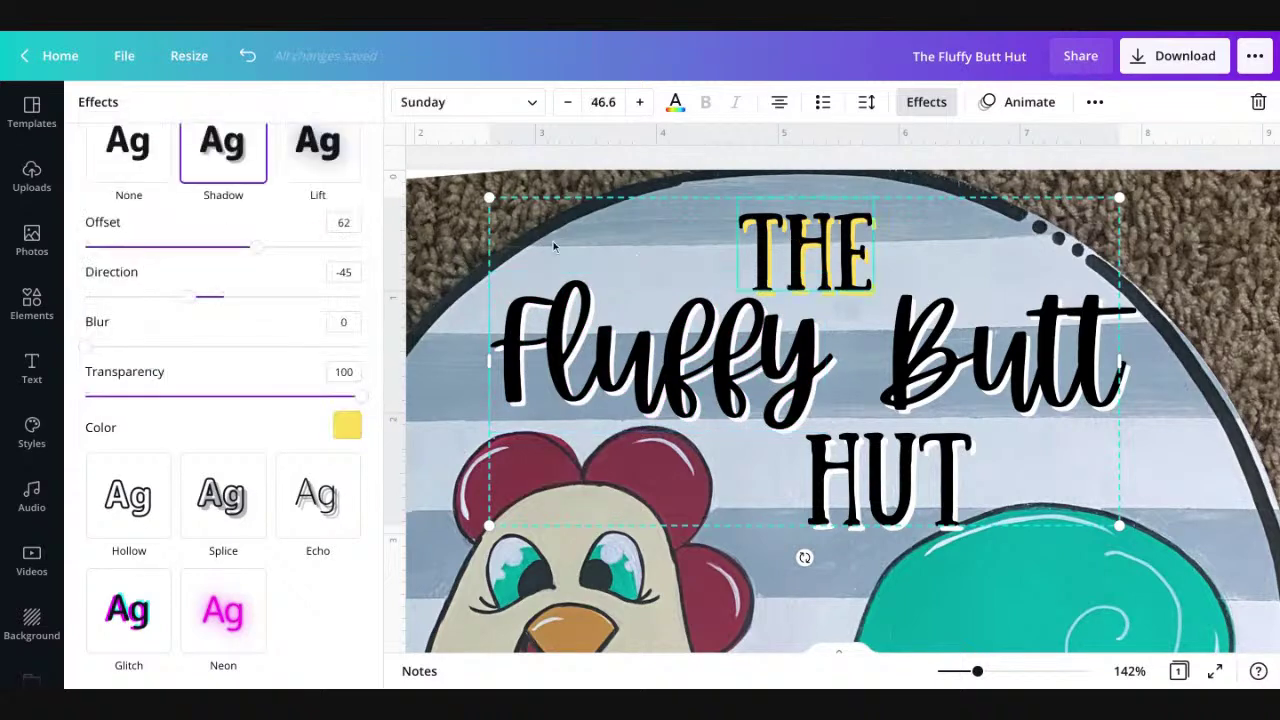
left_click(347, 426)
left_click(324, 361)
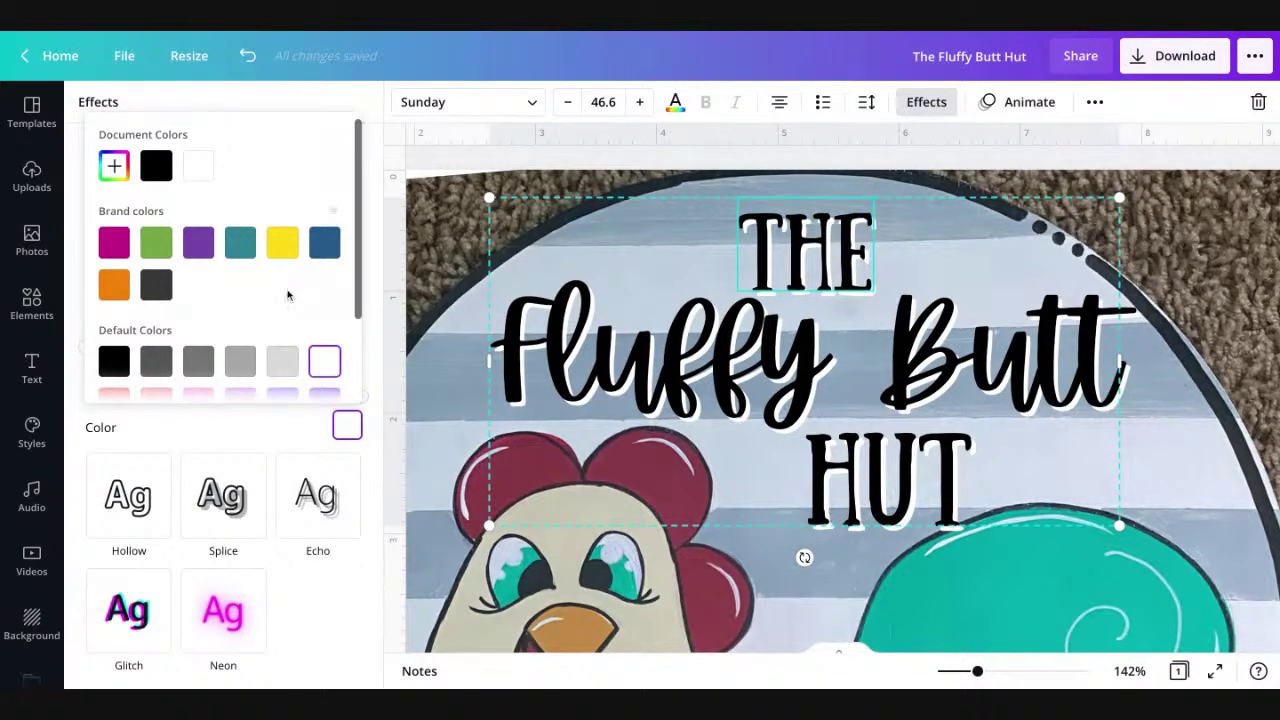
Step: Try the Hollow effect on "THE" and remove the text effects from all four words
left_click(138, 500)
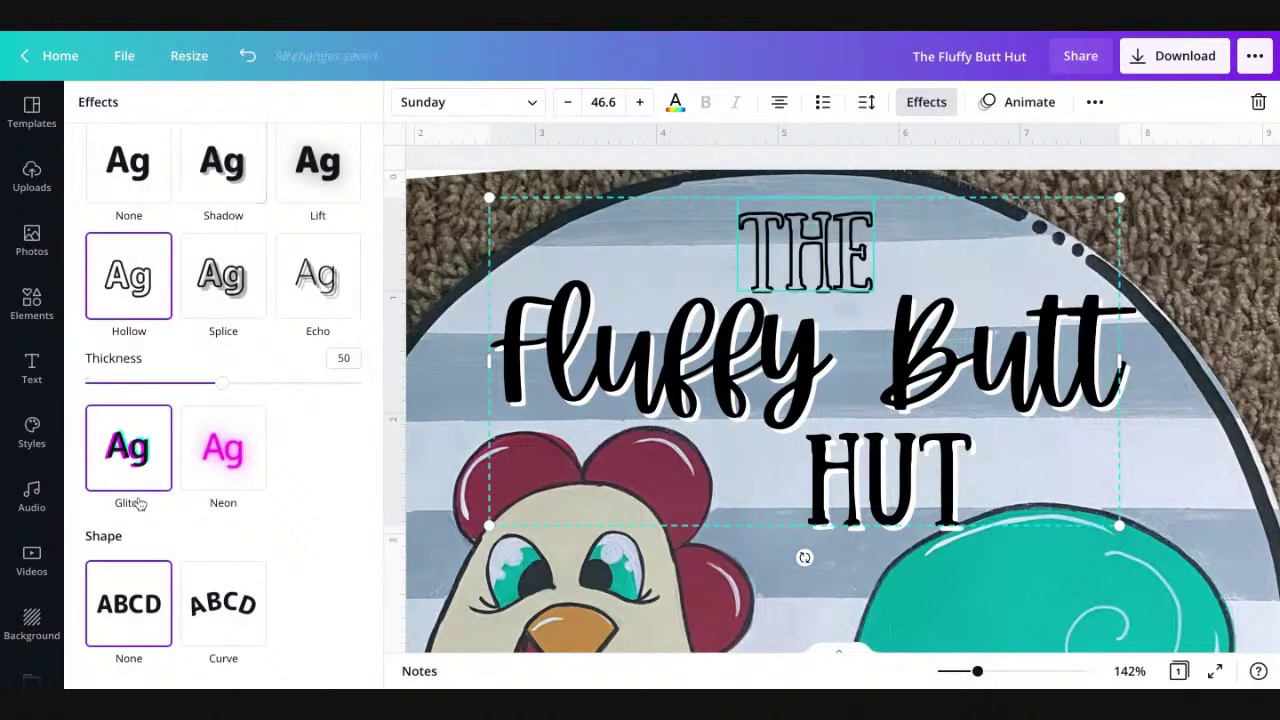
left_click(130, 198)
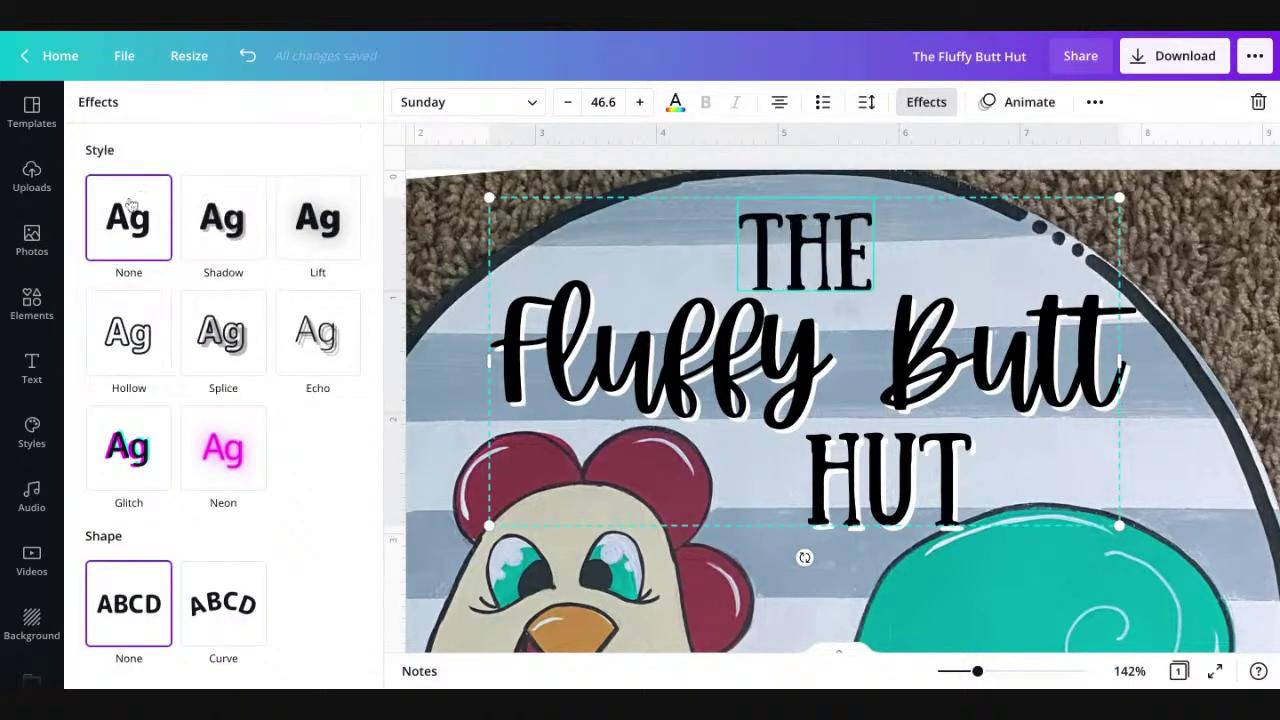
left_click(584, 302)
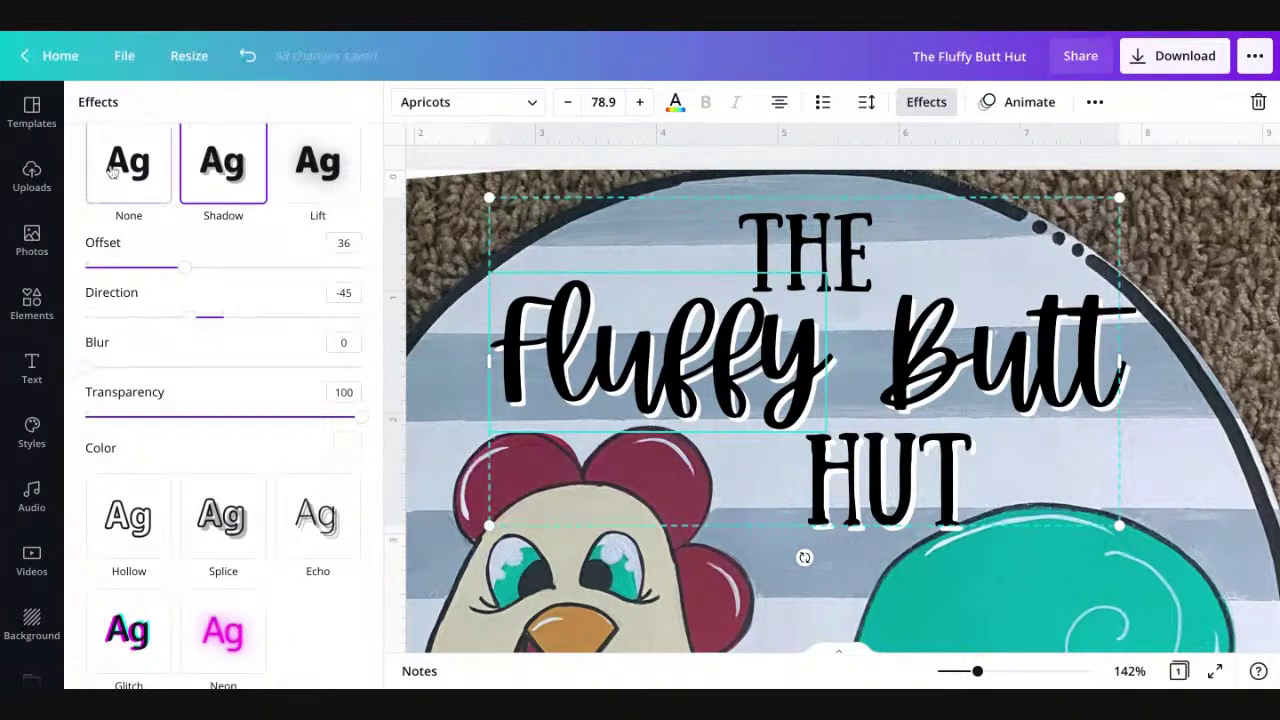
scroll(140, 176, "up", 1)
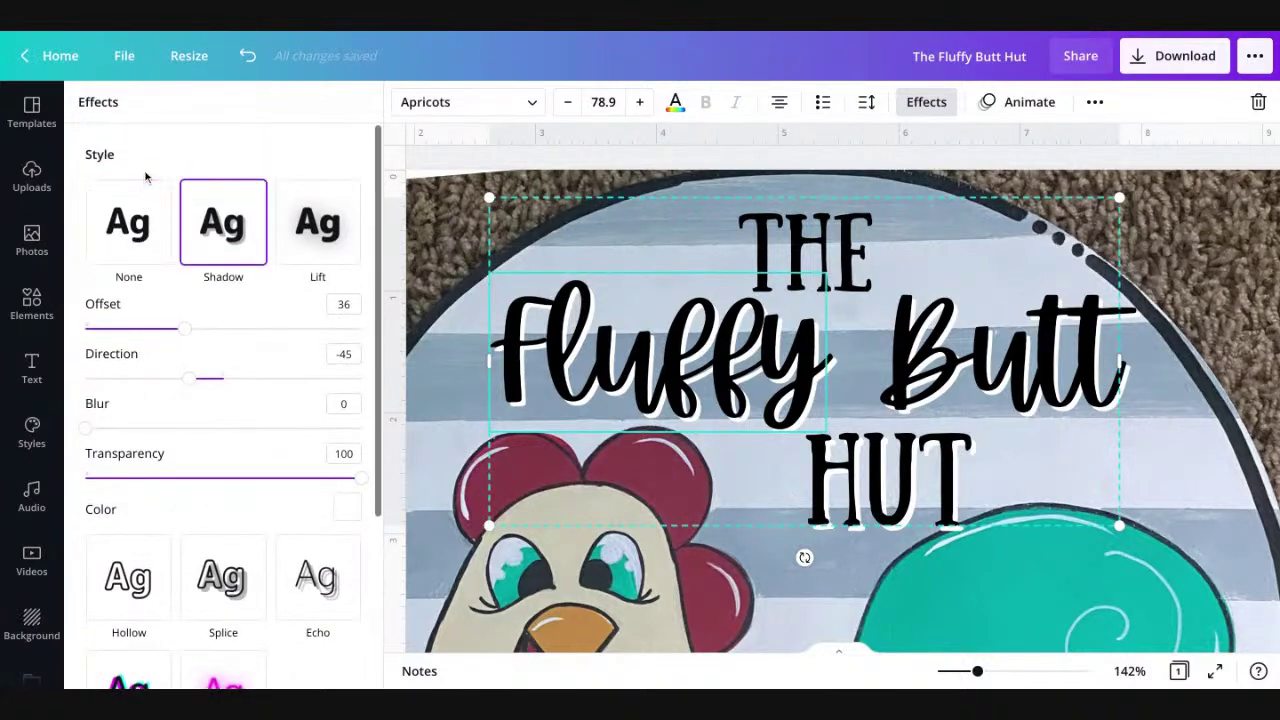
left_click(127, 244)
key("ctrl+z")
left_click(140, 232)
key("Tab")
left_click(130, 222)
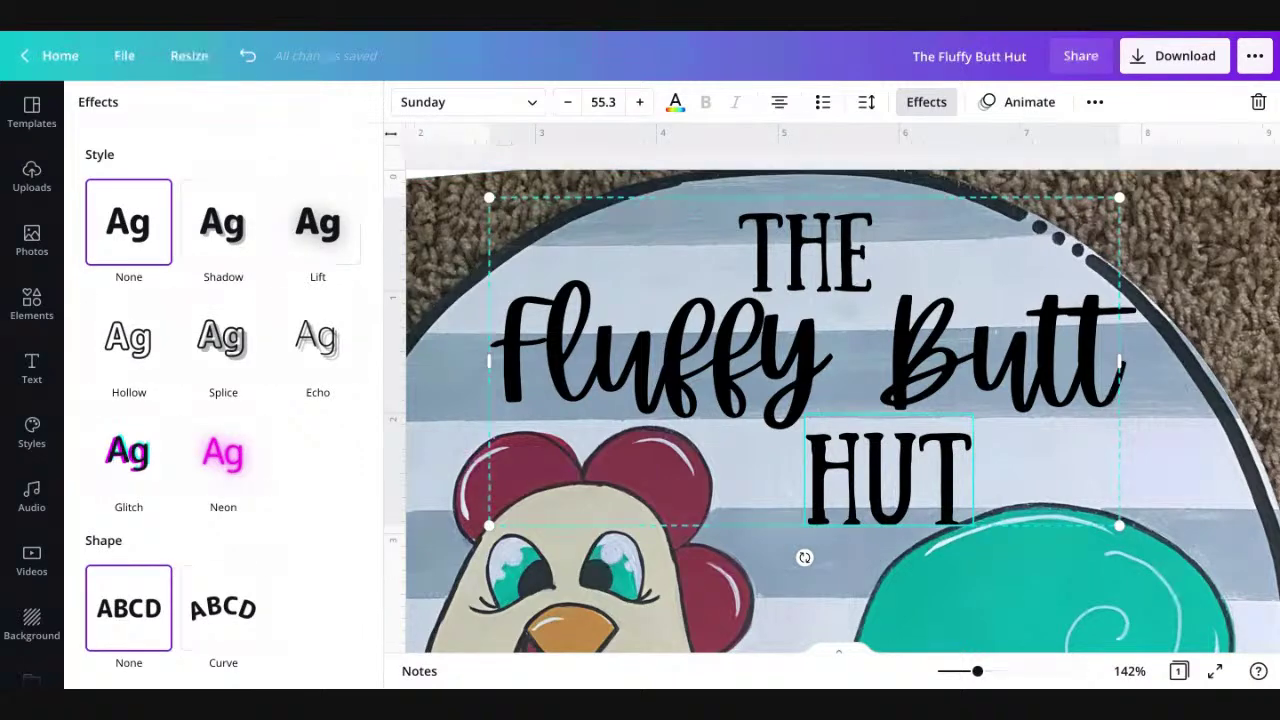
Step: Delete the painted chicken sign photo from behind the lettering
left_click(452, 215)
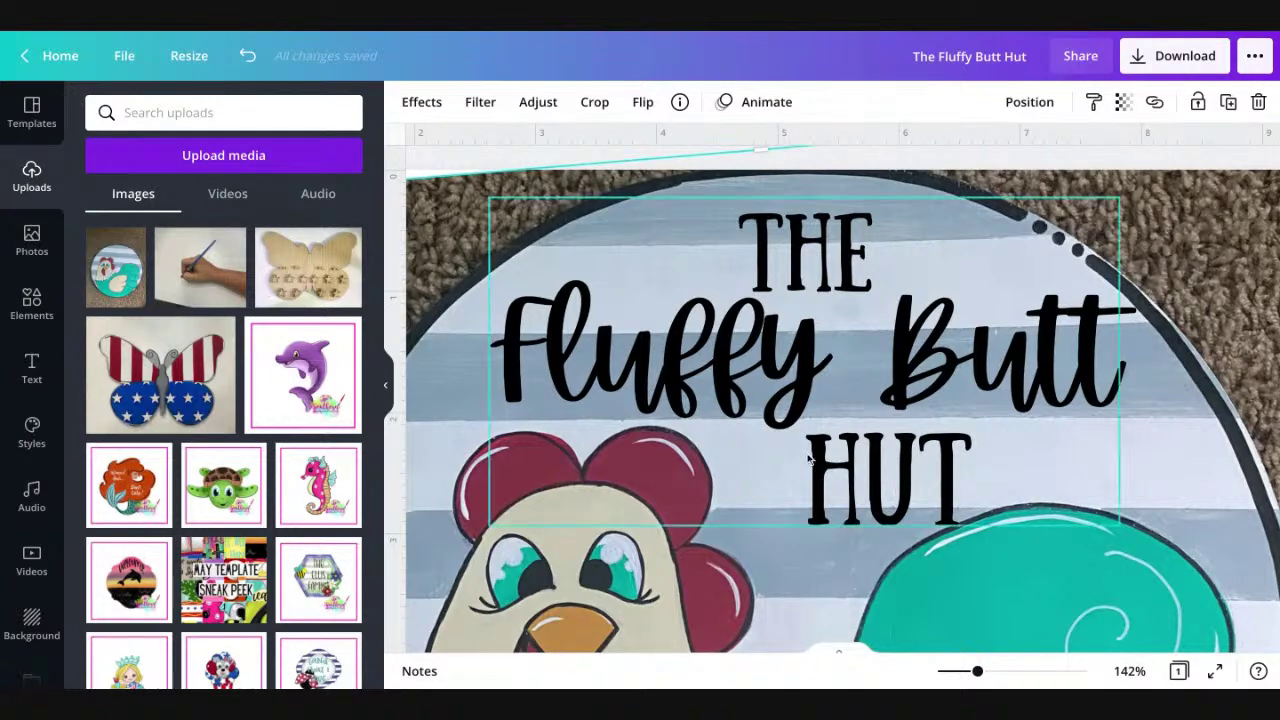
scroll(978, 672, "down", 5)
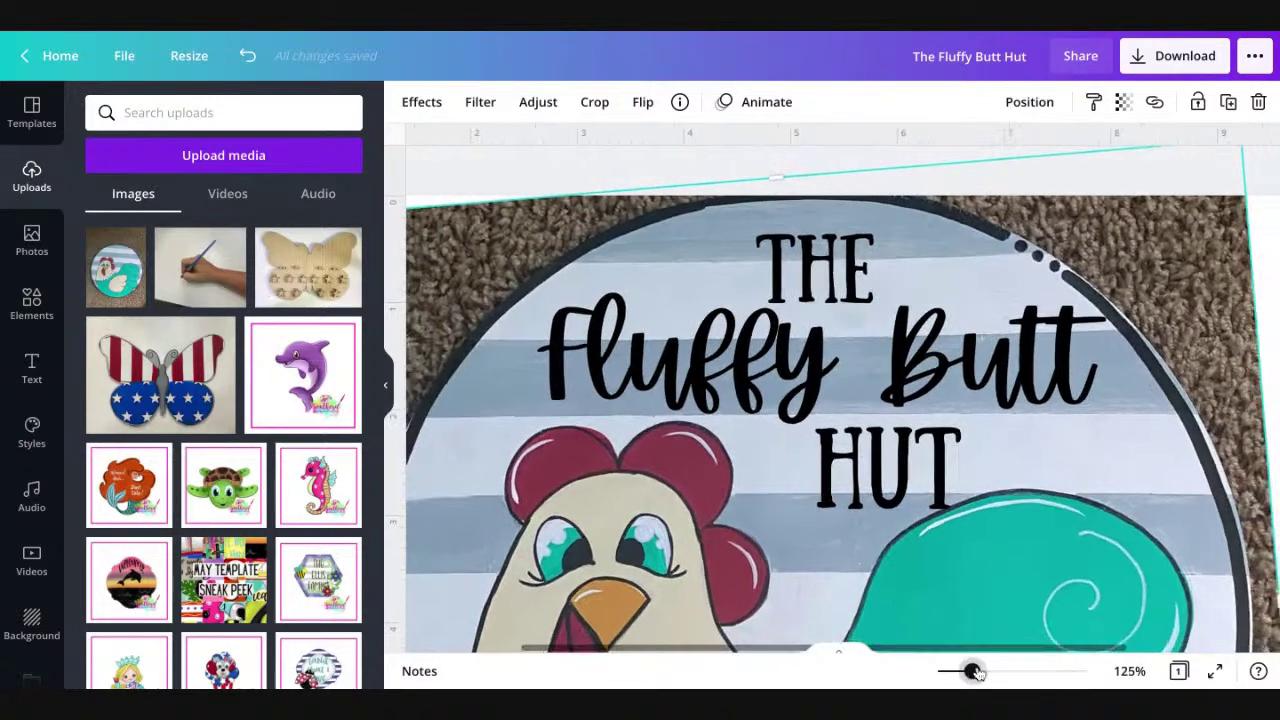
scroll(978, 672, "down", 4)
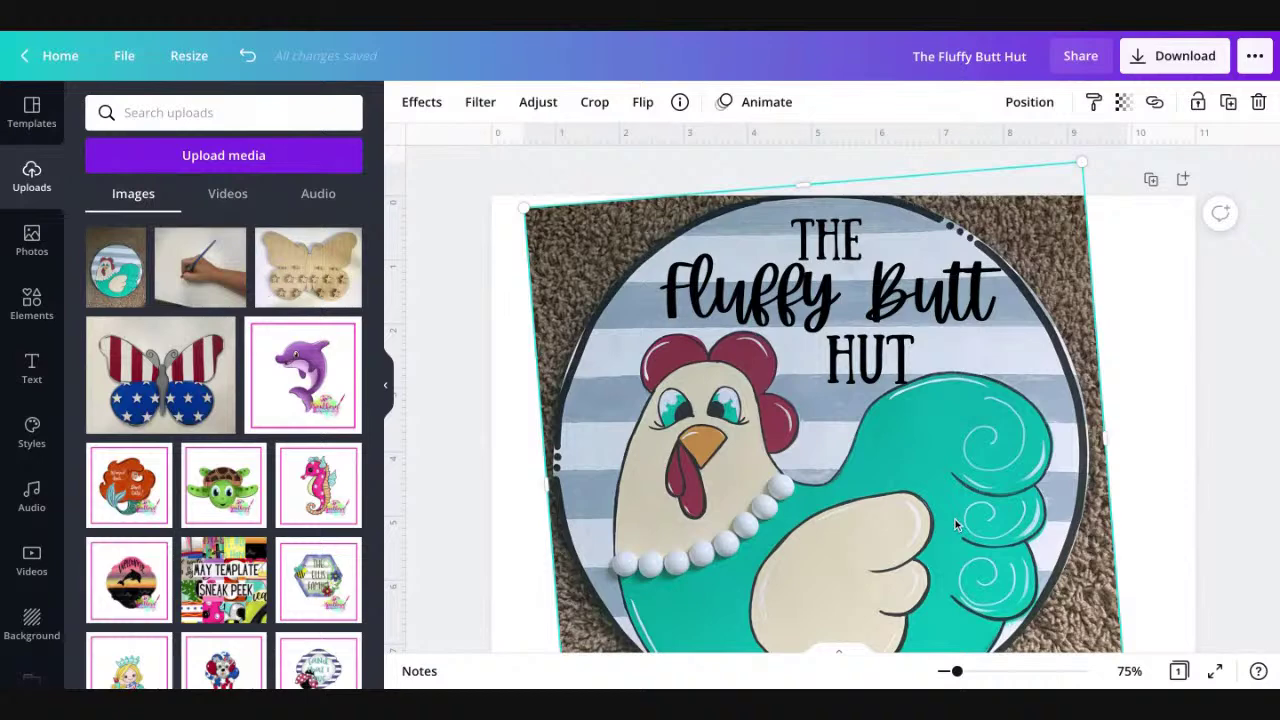
scroll(957, 671, "down", 3)
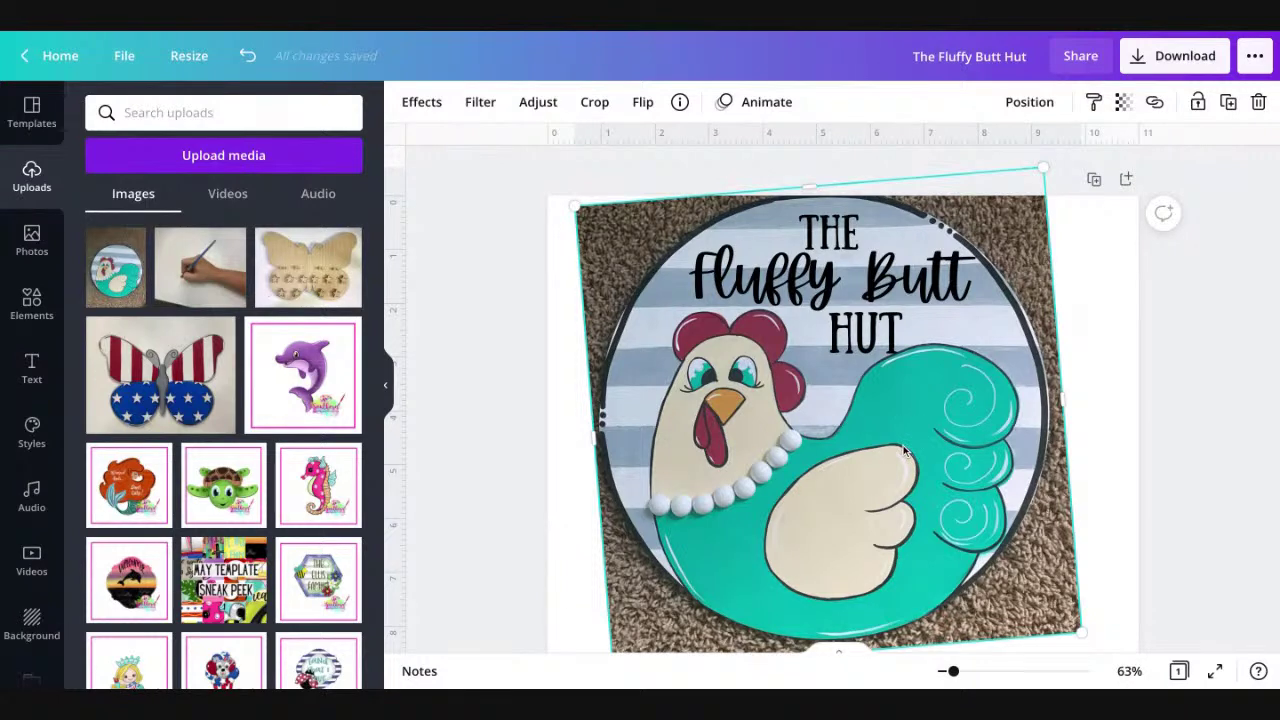
key("Delete")
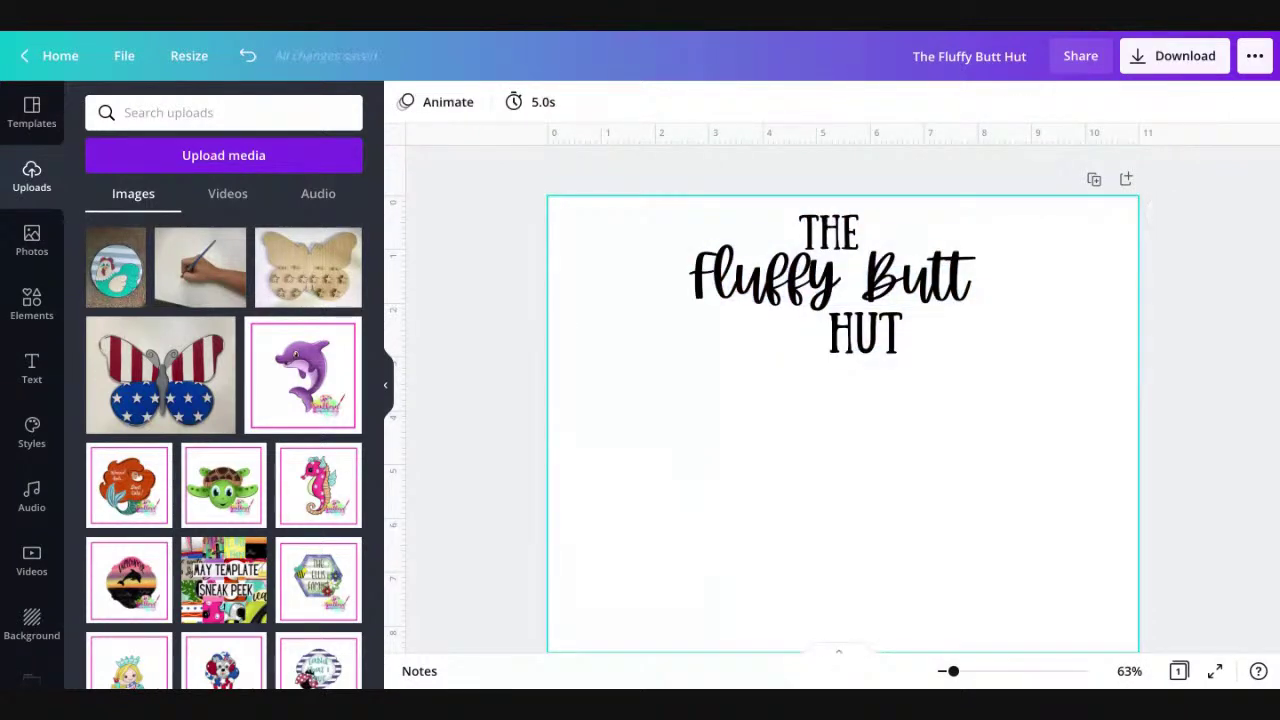
Step: Enlarge the grouped lettering to span nearly the full page width, about 10 in
left_click_drag(1180, 411, 706, 234)
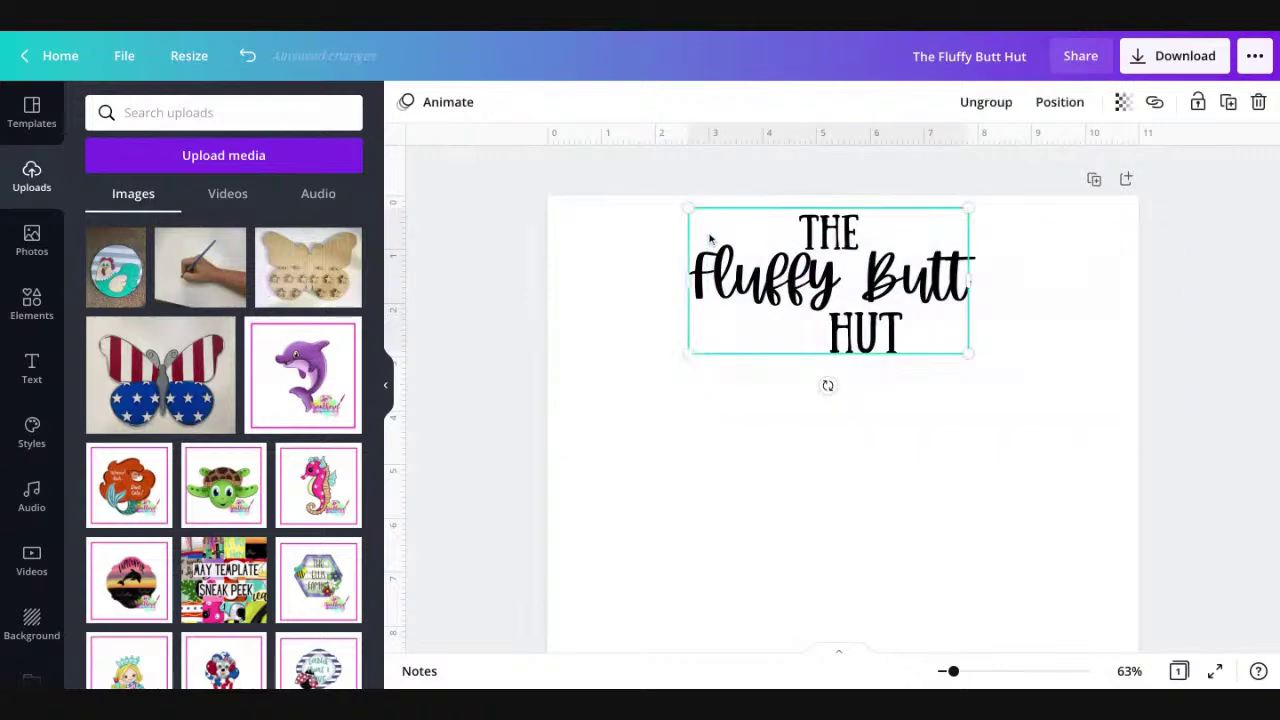
left_click_drag(970, 357, 1122, 433)
left_click_drag(693, 435, 577, 491)
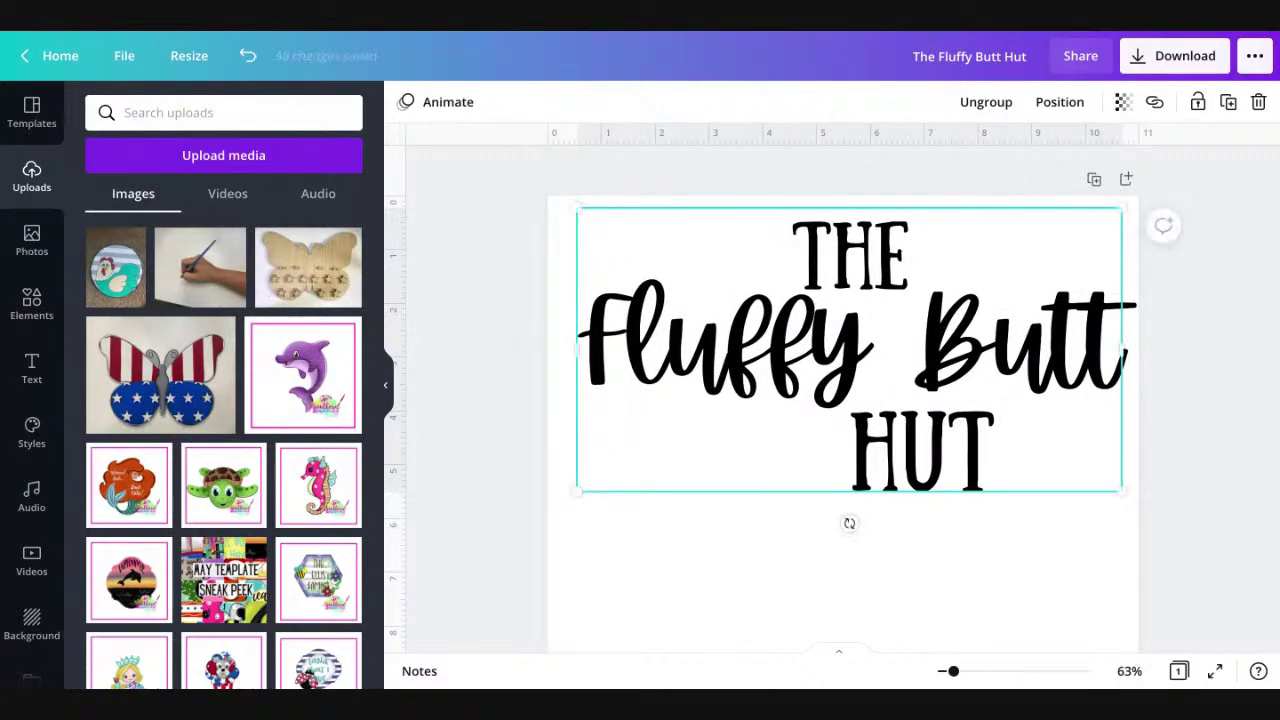